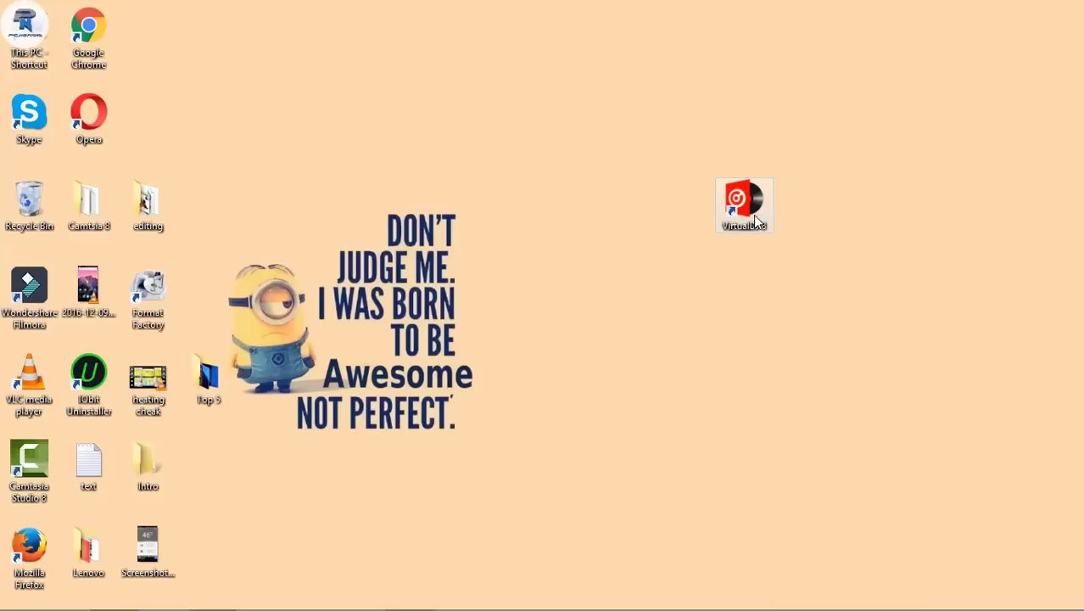
# Launch VirtualDJ 8 and dismiss the Shazam login and welcome dialogs.
pyautogui.doubleClick(743, 204)
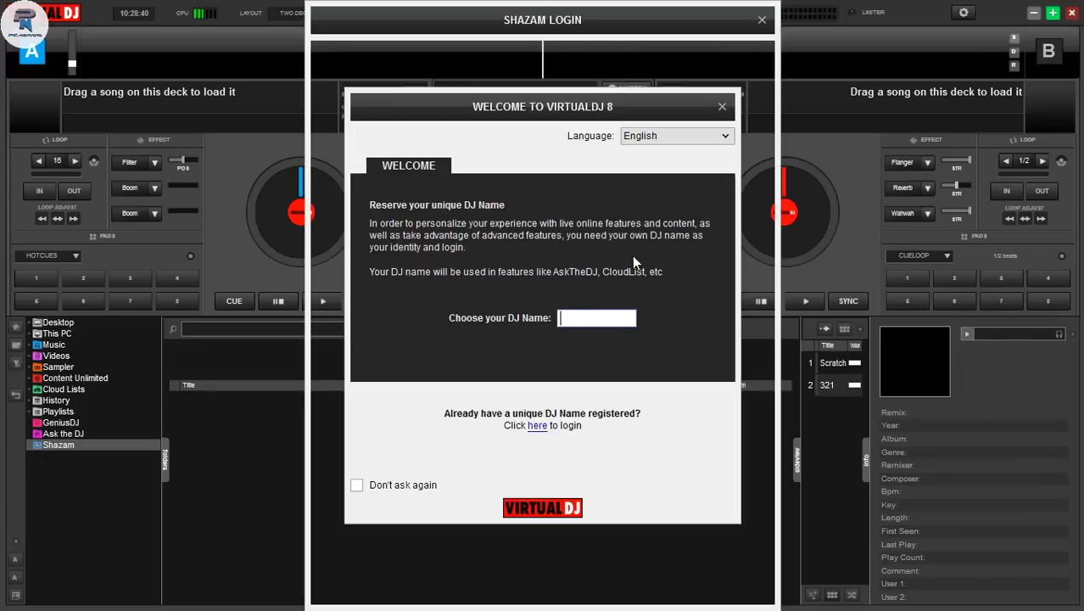
pyautogui.click(761, 20)
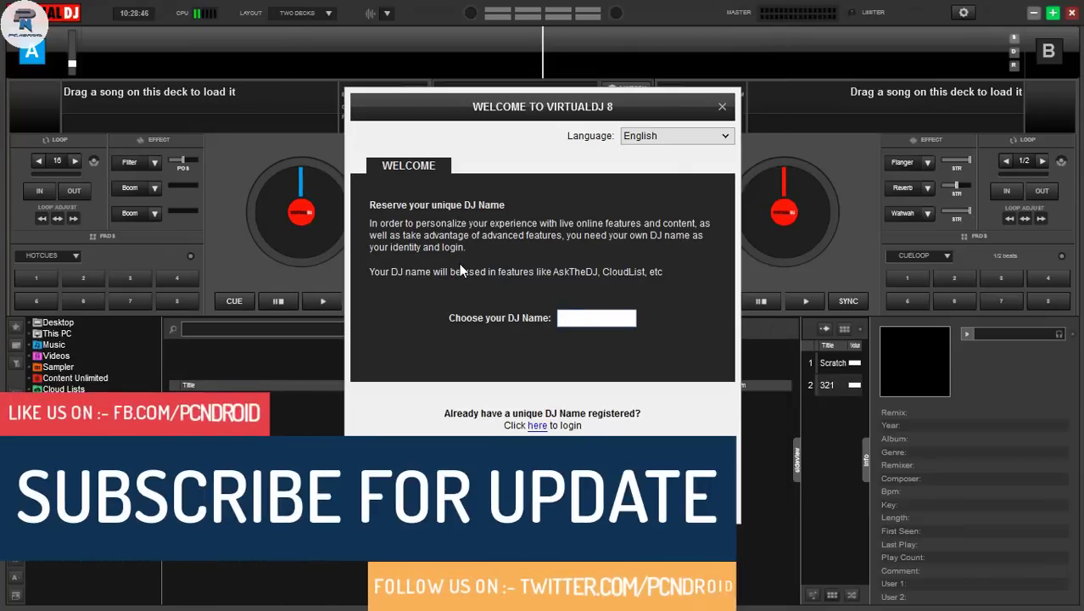
pyautogui.click(720, 109)
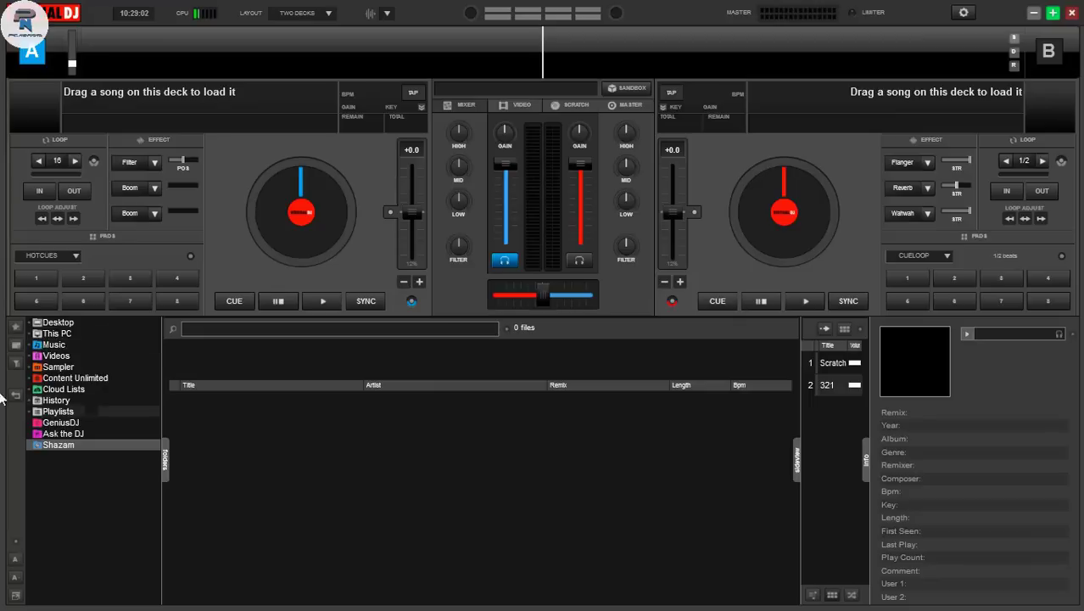
# From the Desktop's editing folder, load Dholki Brack DjAkhil.Com onto deck A and 03 Tutak Tutak Tutiya onto deck B.
pyautogui.click(58, 322)
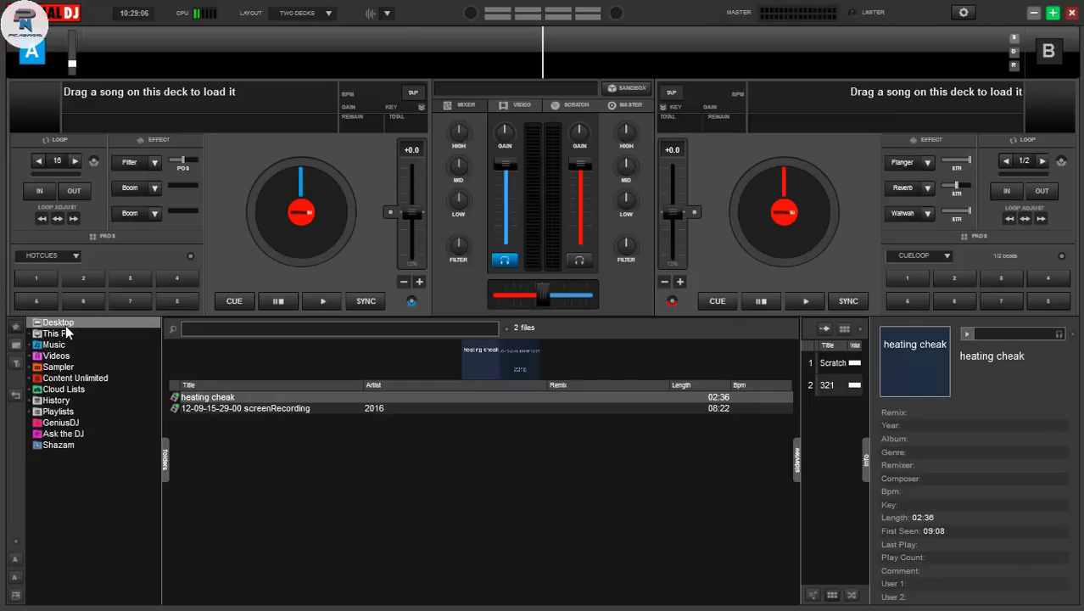
pyautogui.click(62, 345)
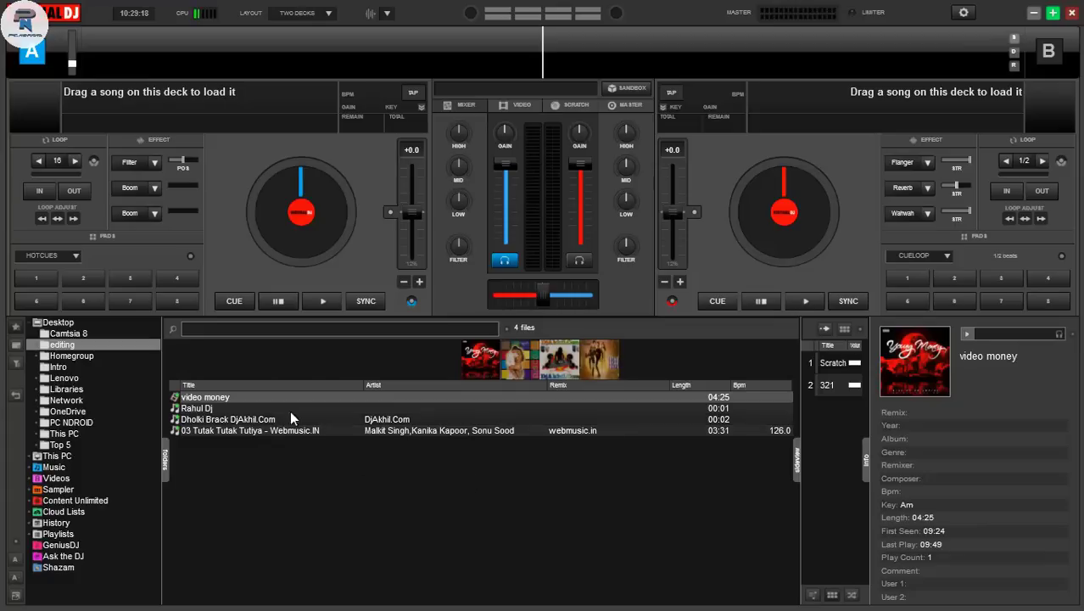
pyautogui.click(244, 417)
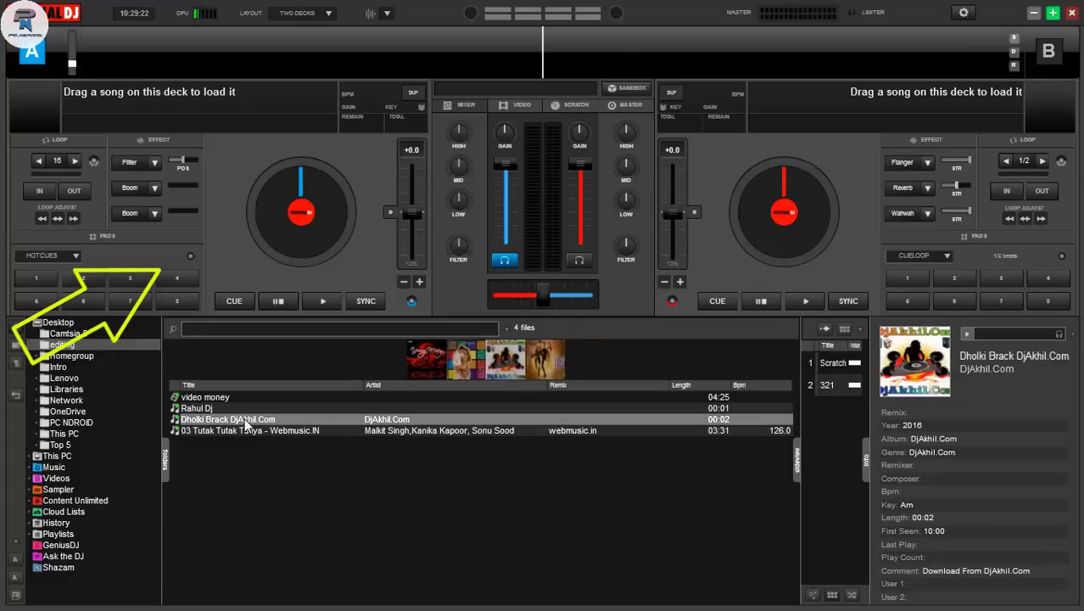
pyautogui.moveTo(245, 417)
pyautogui.mouseDown()
pyautogui.moveTo(276, 219)
pyautogui.moveTo(314, 204)
pyautogui.moveTo(301, 215)
pyautogui.mouseUp()
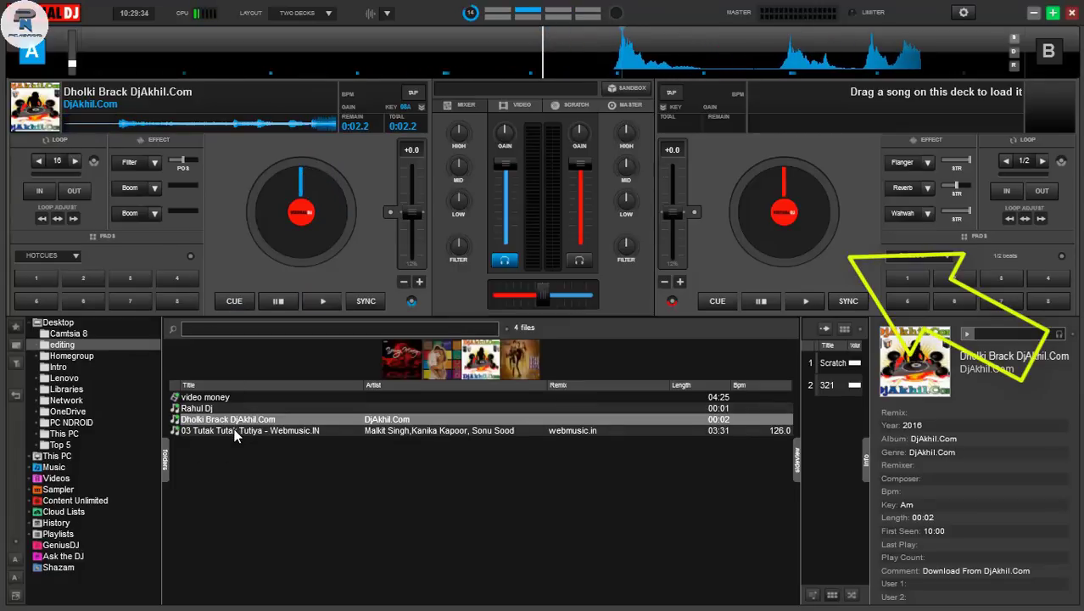
pyautogui.moveTo(236, 435); pyautogui.dragTo(780, 219)
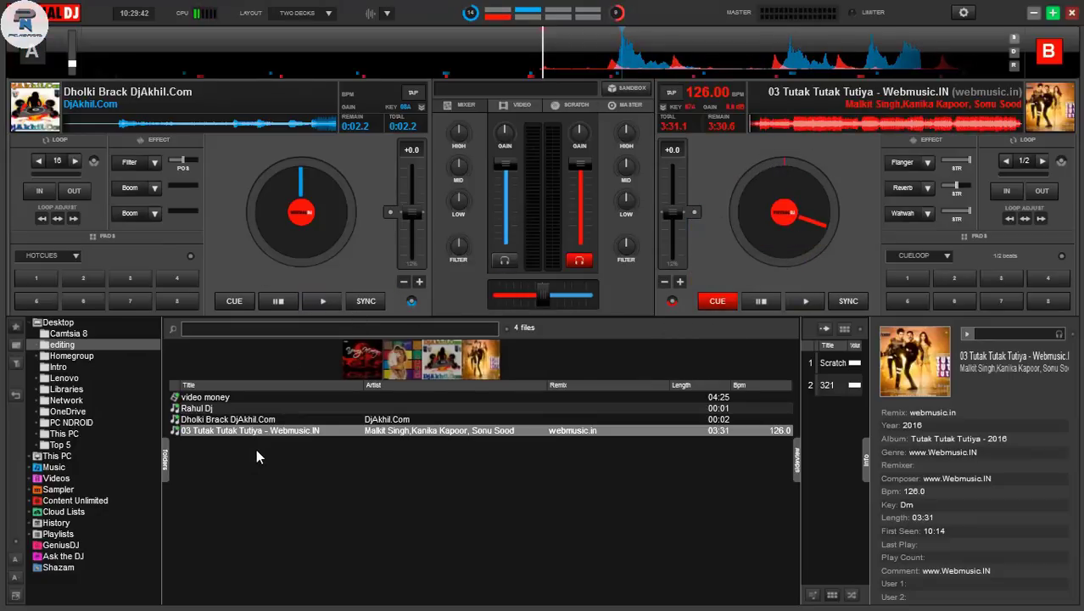
# Widen the sampler area, browse through its banks, and display the FAMOUS bank's samples as a grid.
pyautogui.click(216, 409)
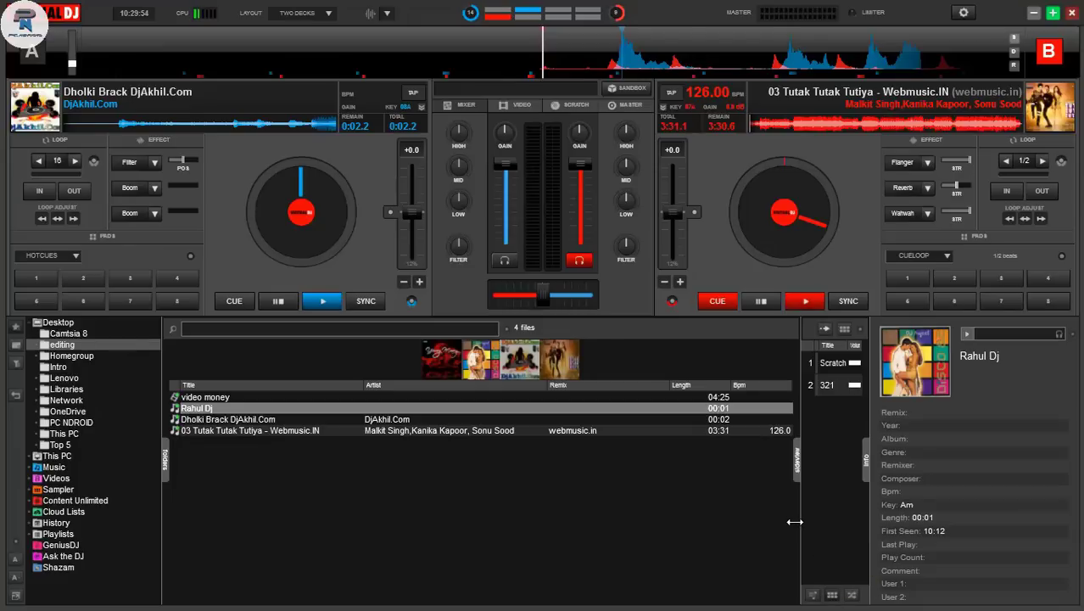
pyautogui.moveTo(794, 515); pyautogui.dragTo(535, 525)
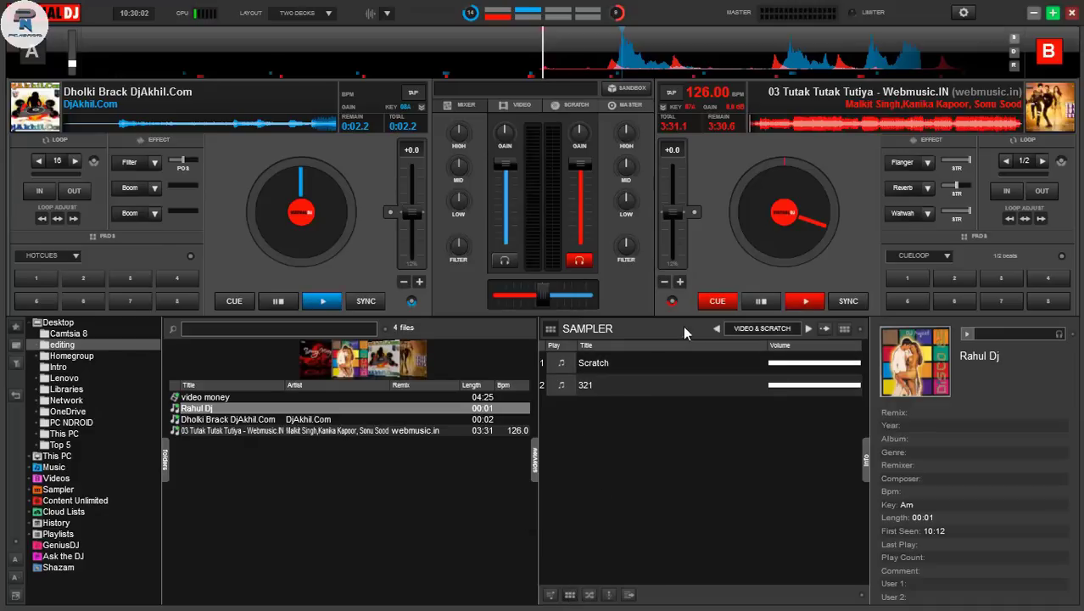
pyautogui.click(717, 328)
pyautogui.click(716, 328)
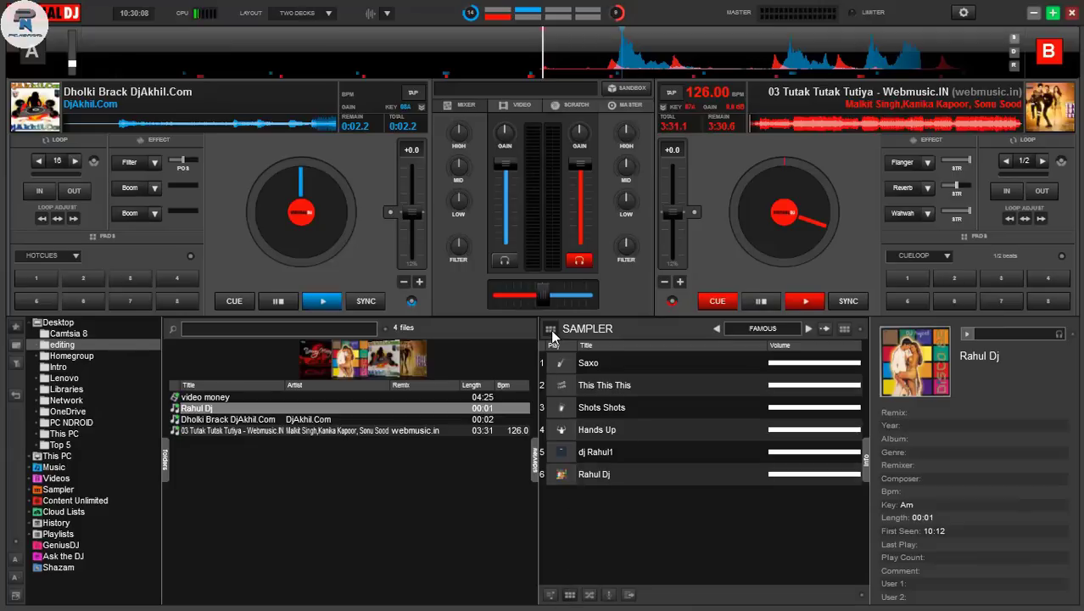
pyautogui.click(807, 328)
pyautogui.click(807, 328)
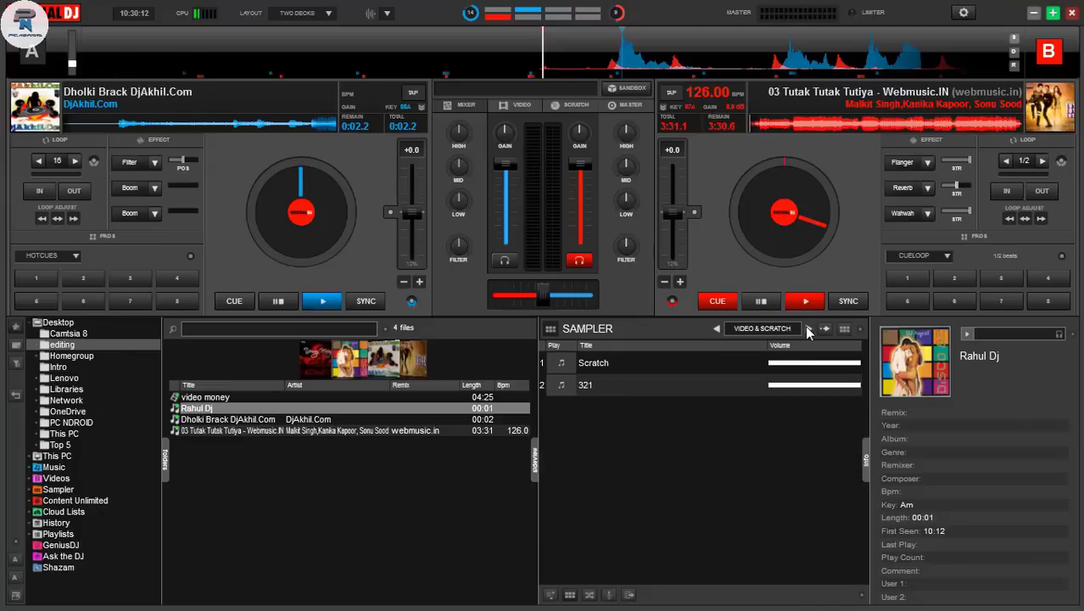
pyautogui.click(807, 328)
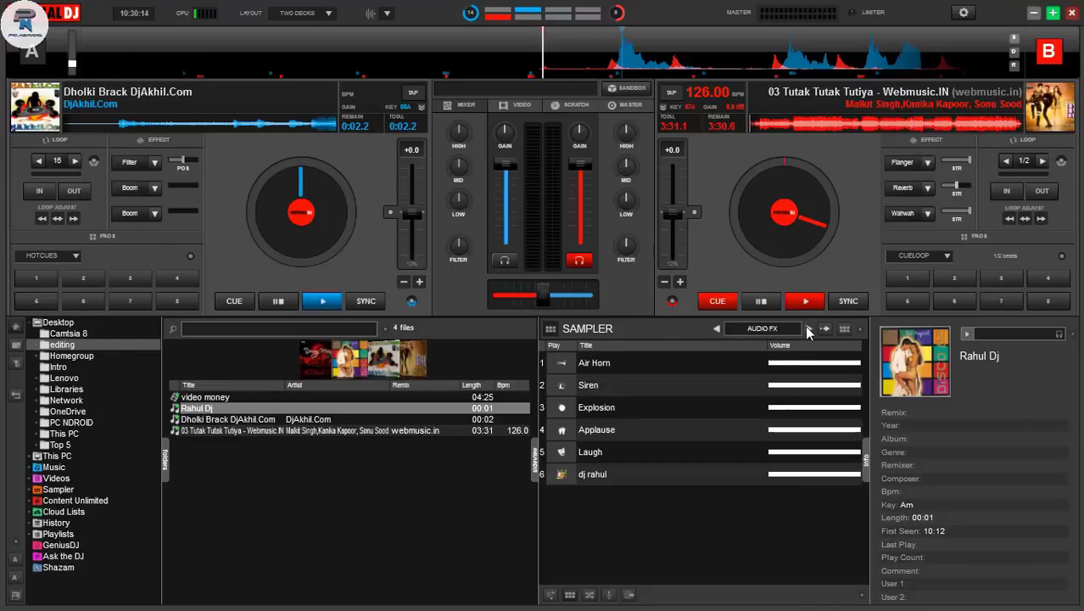
pyautogui.click(808, 329)
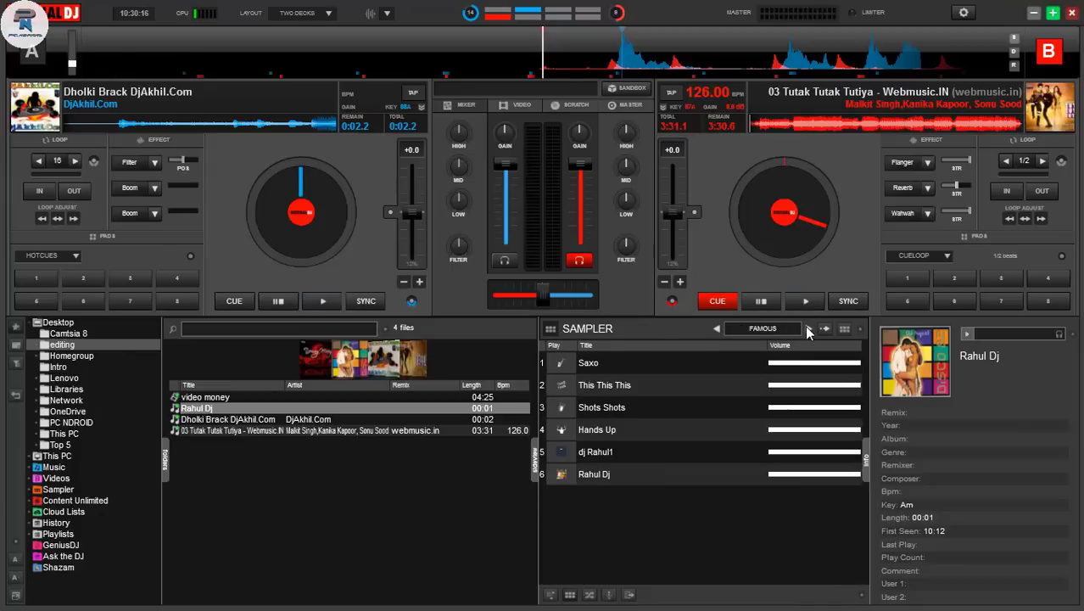
pyautogui.click(842, 328)
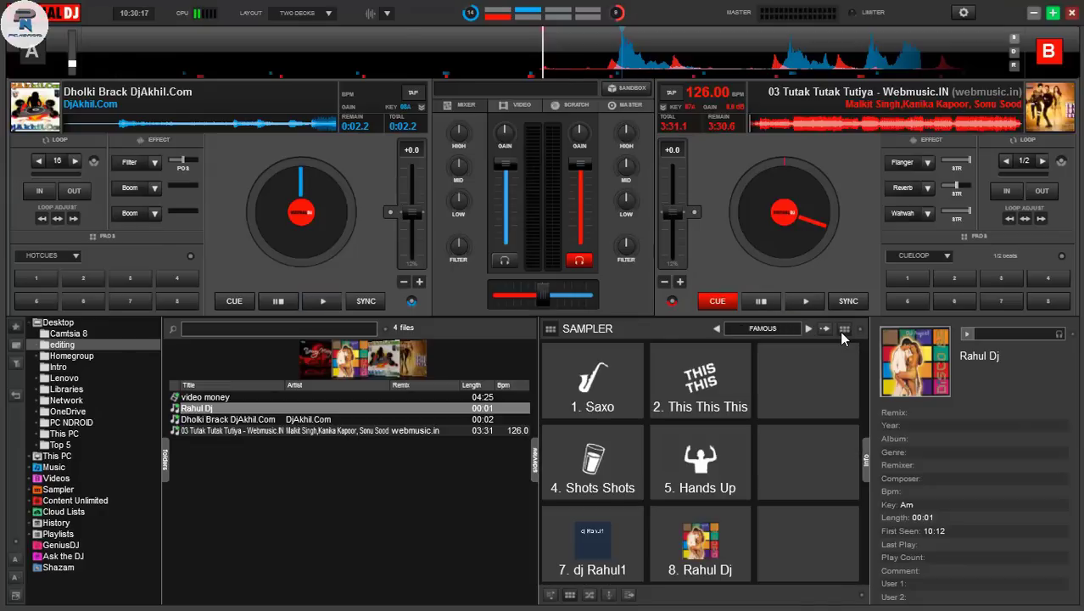
# Switch the sampler to the VIDEO & SCRATCH bank and add the Rahul Dj track to its third slot.
pyautogui.click(793, 329)
pyautogui.click(760, 333)
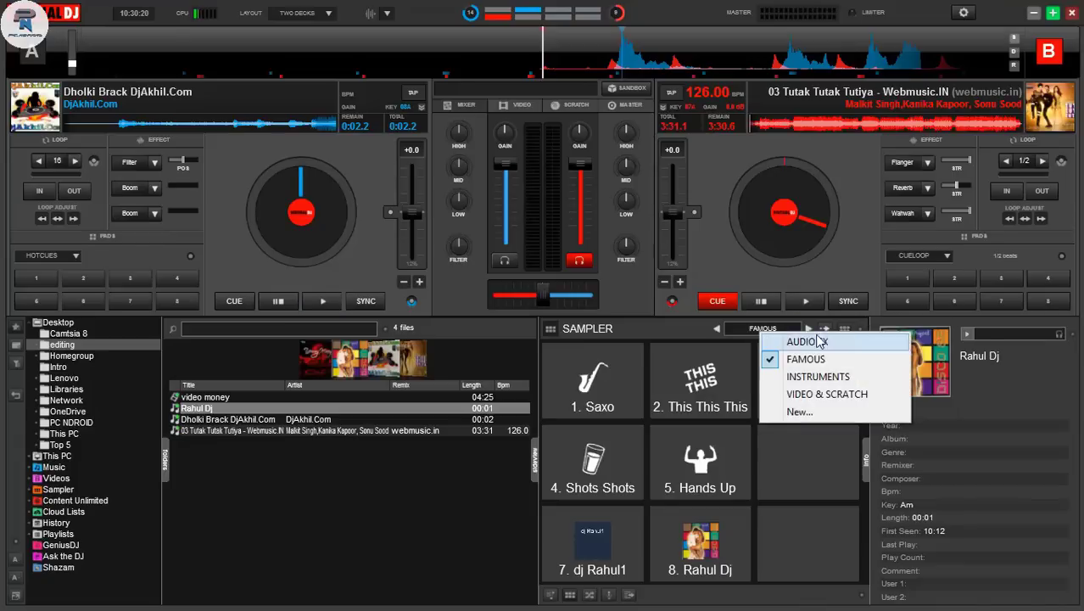
pyautogui.click(806, 326)
pyautogui.click(807, 327)
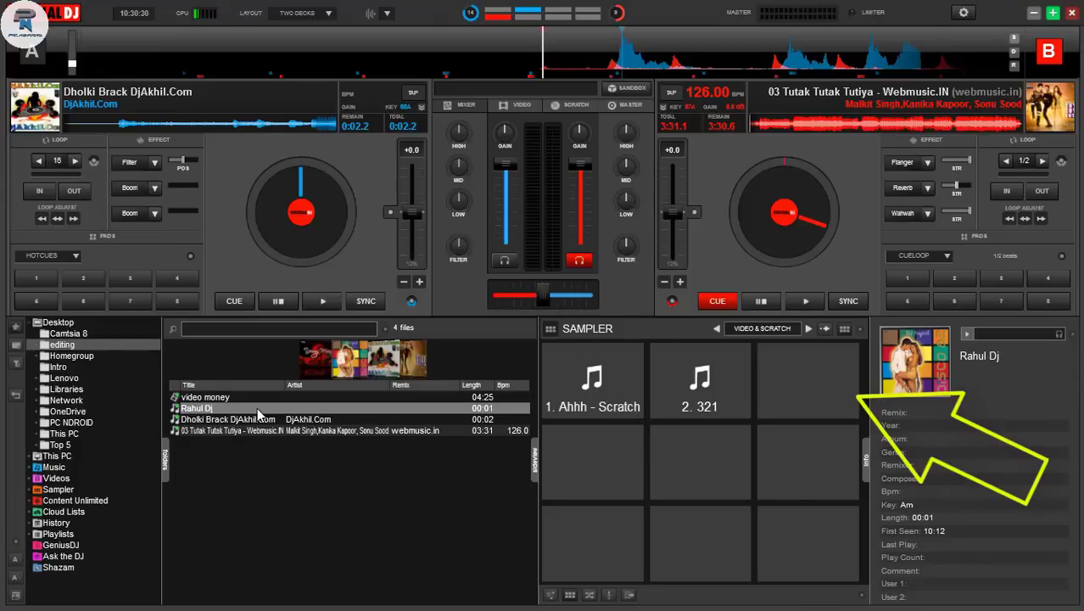
pyautogui.moveTo(257, 408); pyautogui.dragTo(790, 411)
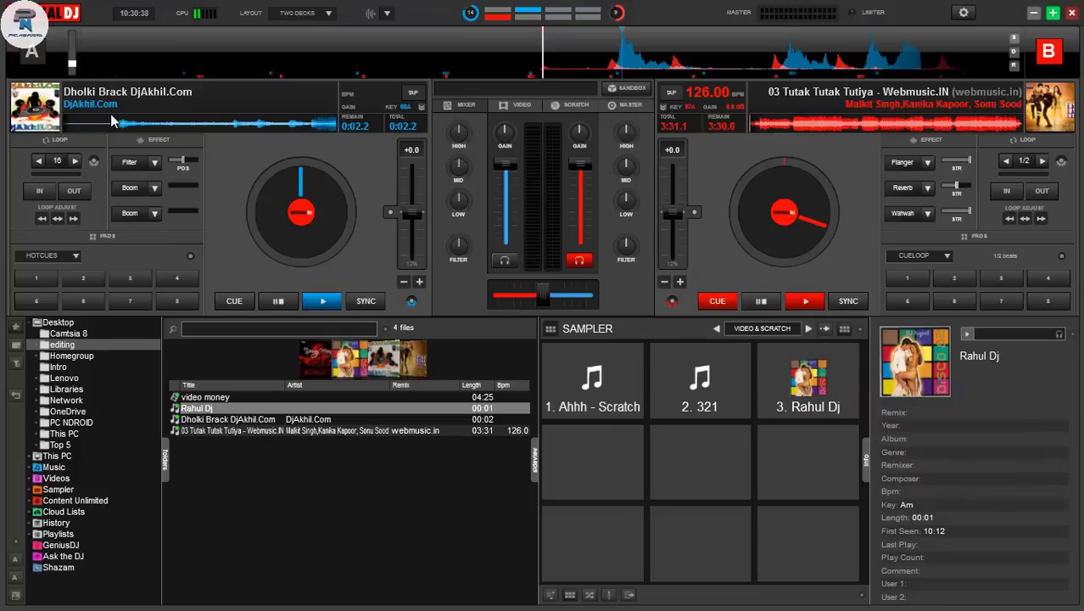
# Preview the tracks on deck A and deck B in turn, returning each one to its beginning.
pyautogui.click(322, 301)
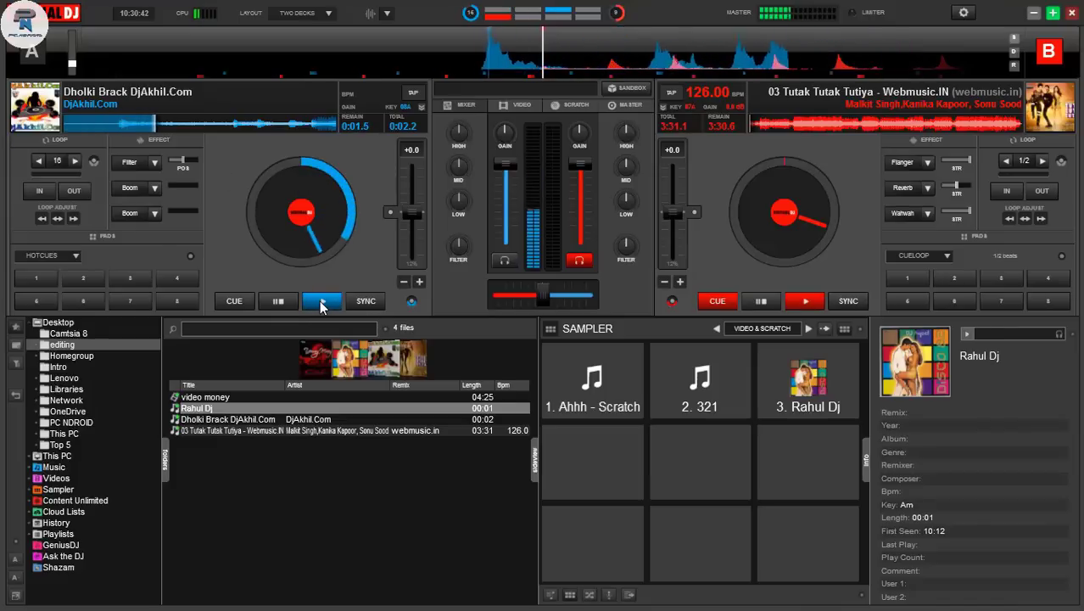
pyautogui.click(124, 129)
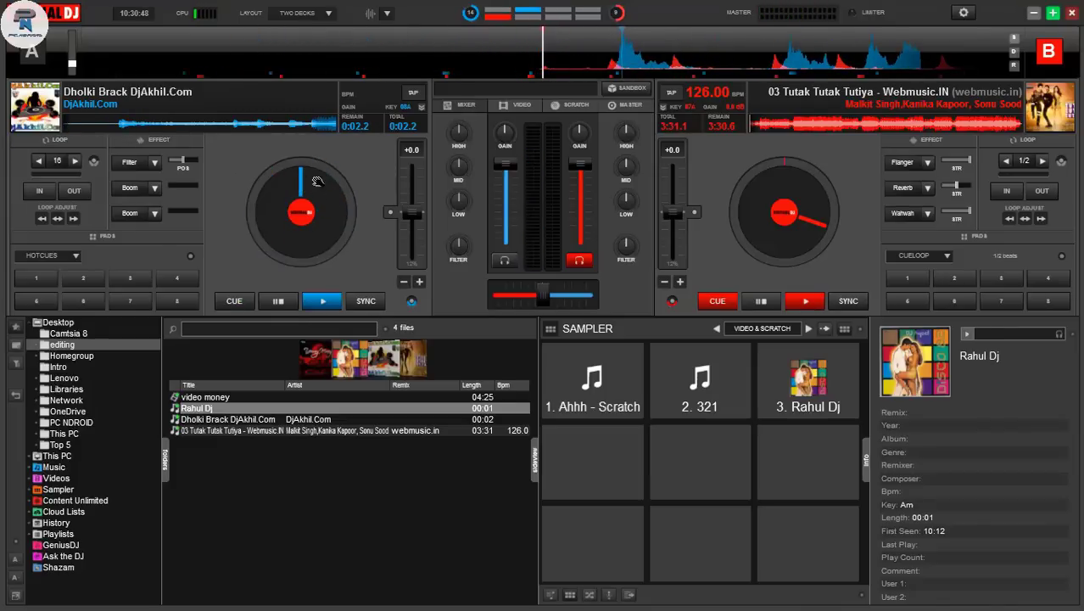
pyautogui.click(805, 302)
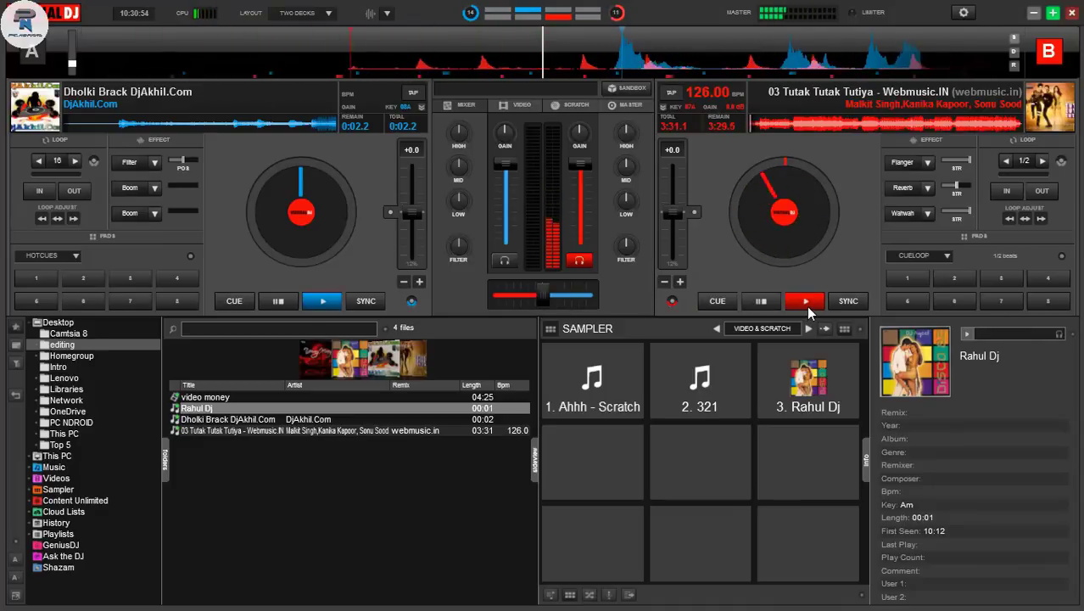
pyautogui.click(746, 127)
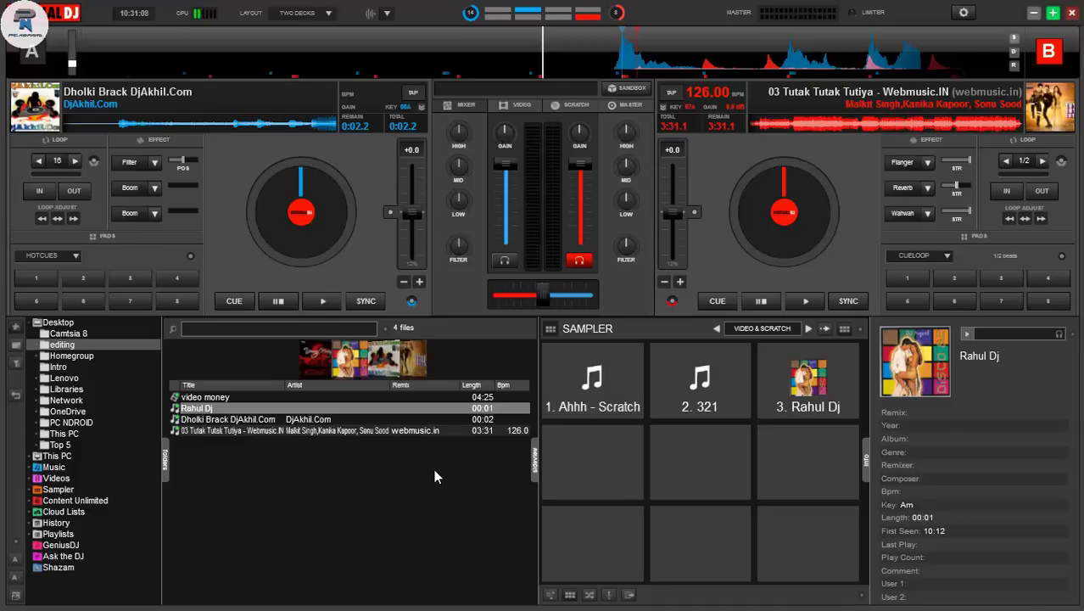
# Rehearse the mix by playing deck A, the Rahul Dj sample and deck B in sequence, pausing deck B at the end.
pyautogui.click(323, 301)
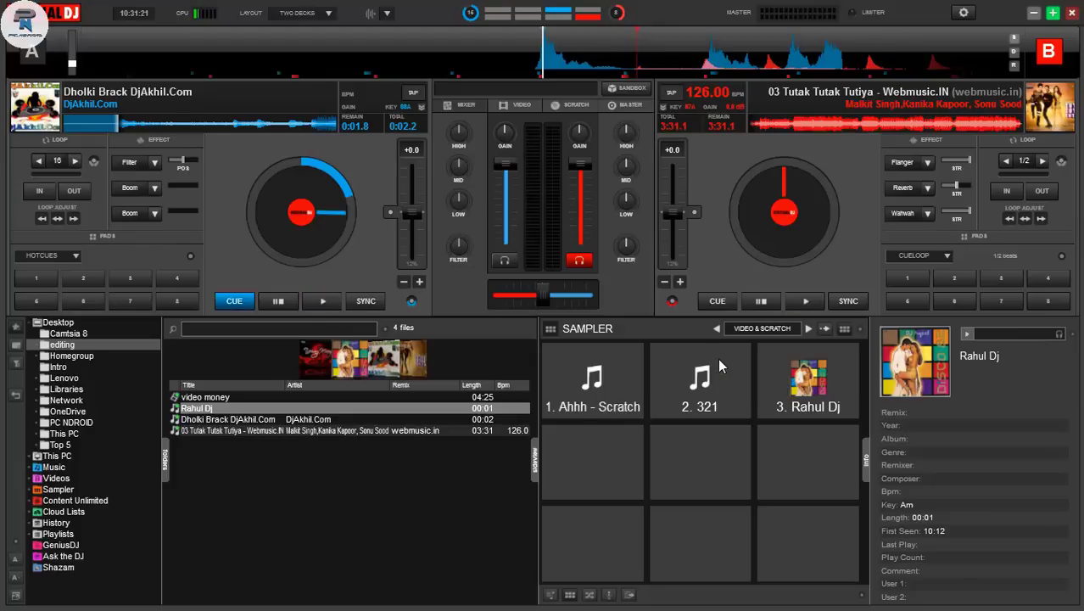
pyautogui.click(322, 301)
pyautogui.click(797, 406)
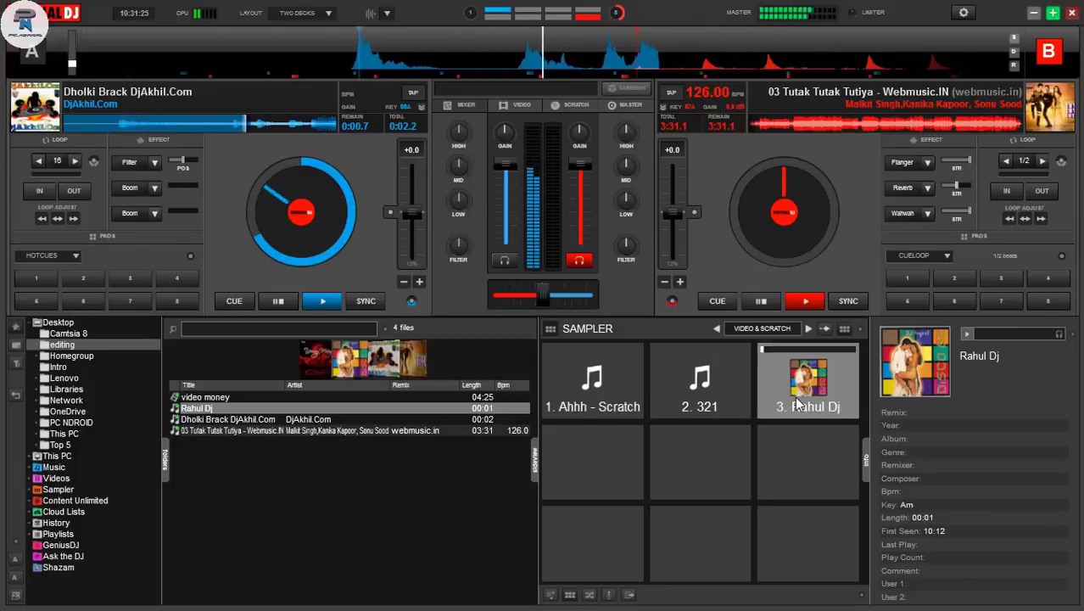
pyautogui.click(791, 306)
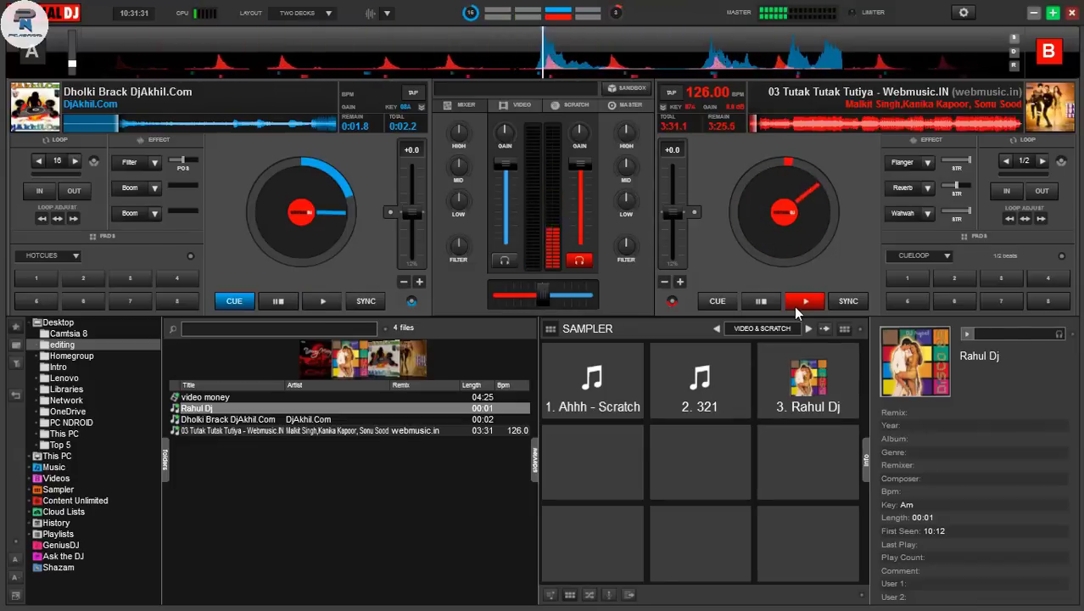
pyautogui.click(760, 301)
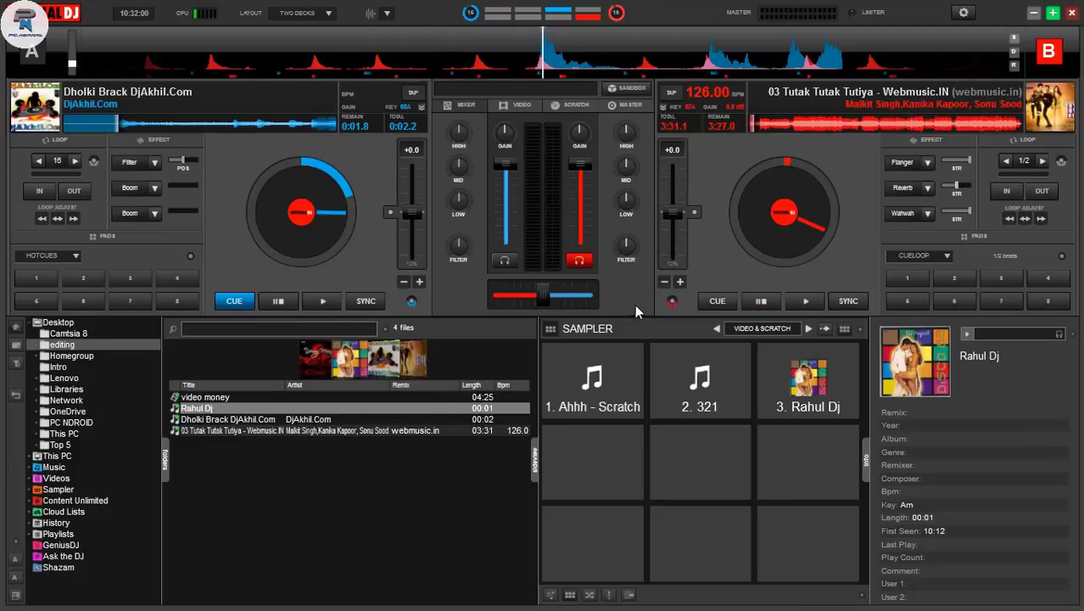
# Rewind both decks to the start and repeat the deck A, Rahul Dj sample and deck B sequence, ending with deck B paused.
pyautogui.click(753, 128)
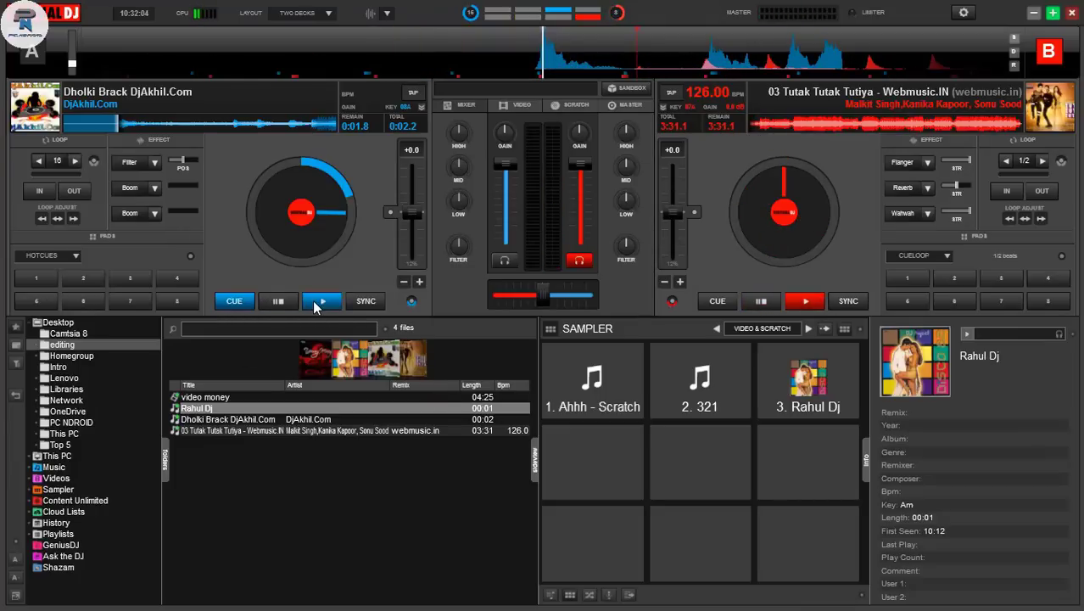
pyautogui.click(73, 131)
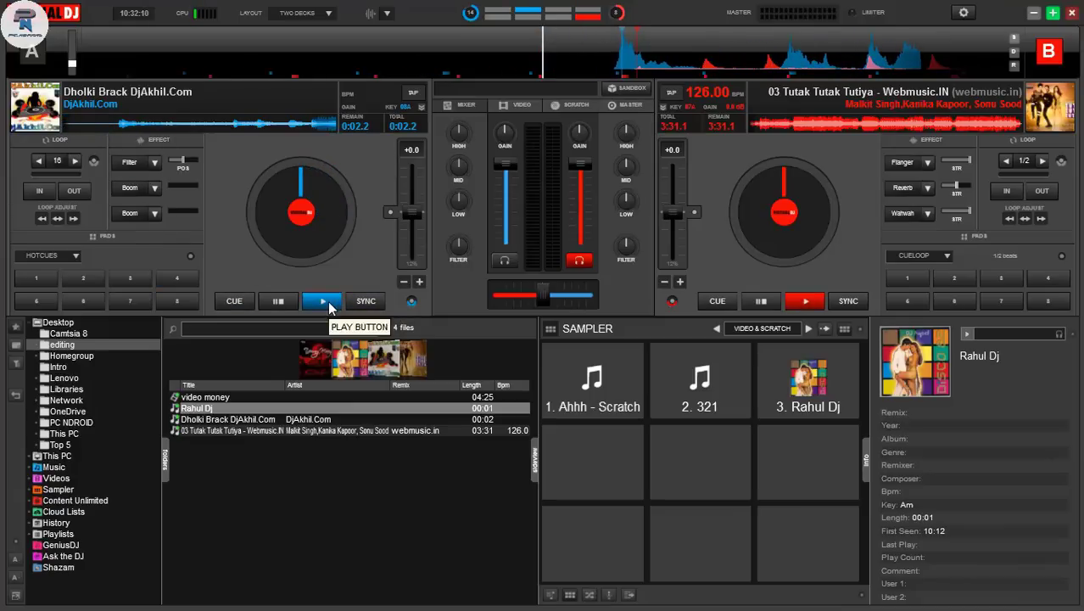
pyautogui.click(328, 306)
pyautogui.click(798, 390)
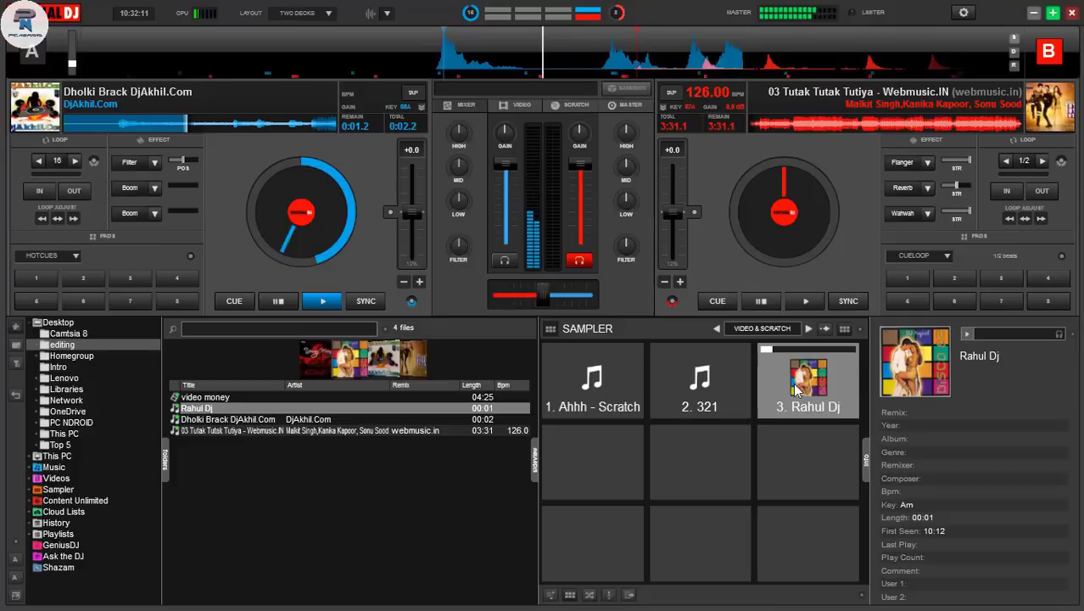
pyautogui.click(805, 302)
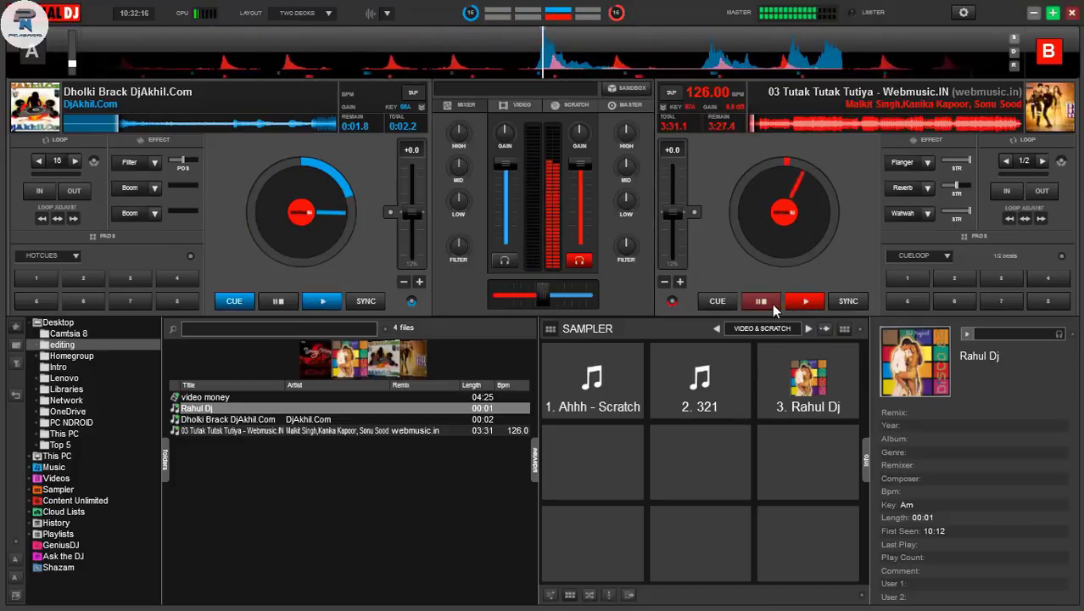
pyautogui.click(769, 302)
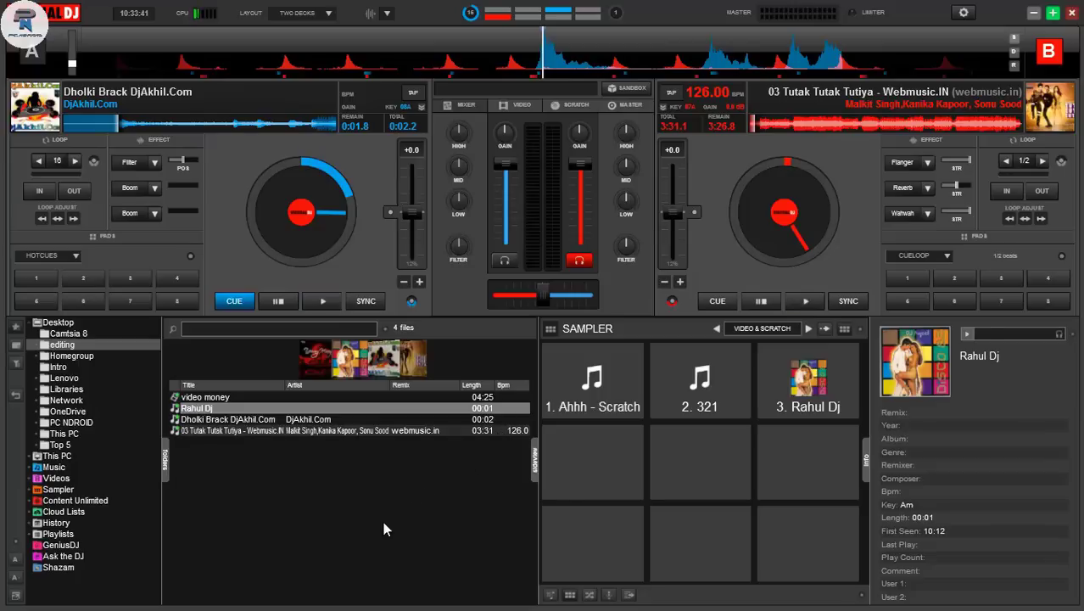
# Open the recording settings and choose MP3 (default audio format) as the recording format.
pyautogui.click(962, 14)
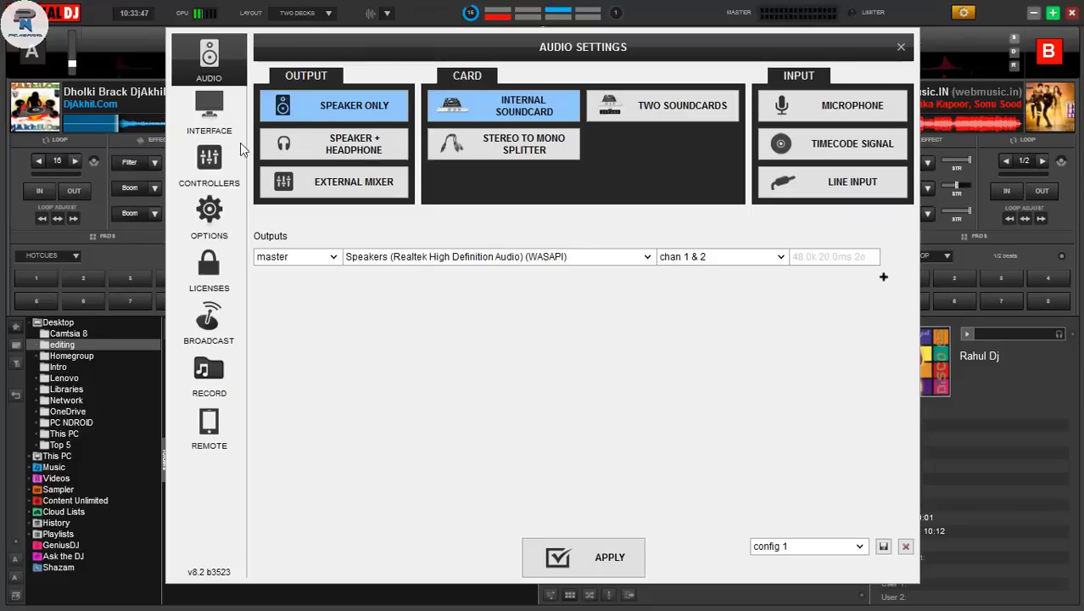
pyautogui.click(204, 385)
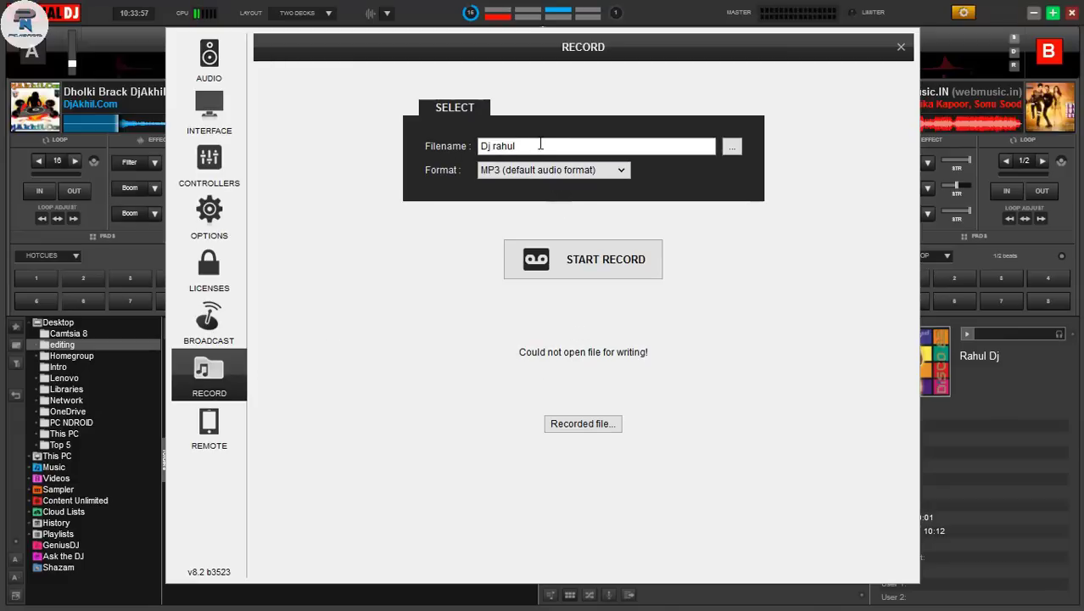
pyautogui.click(535, 170)
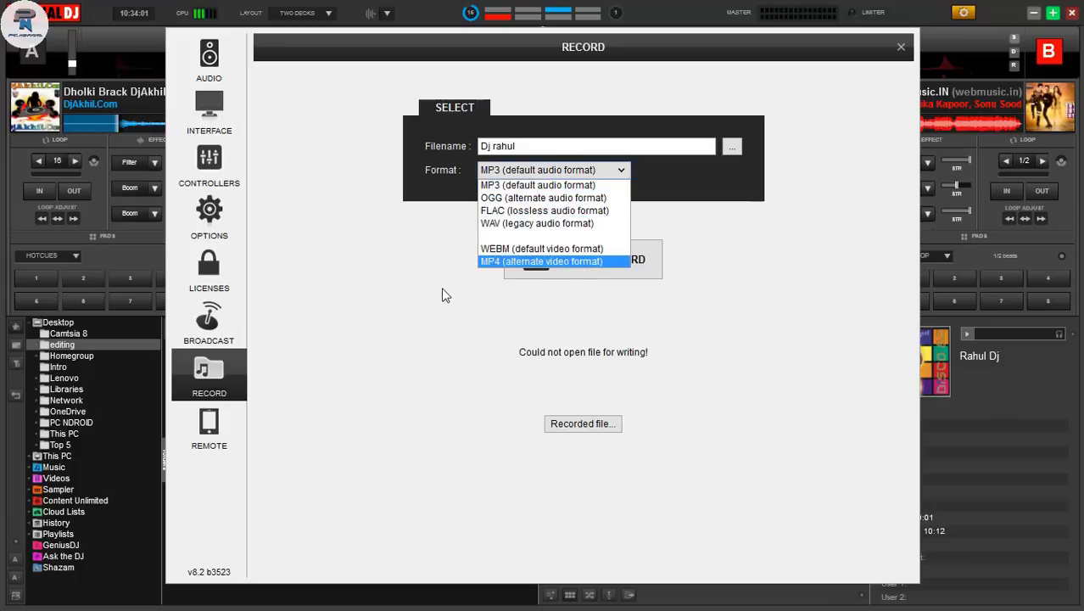
pyautogui.click(500, 180)
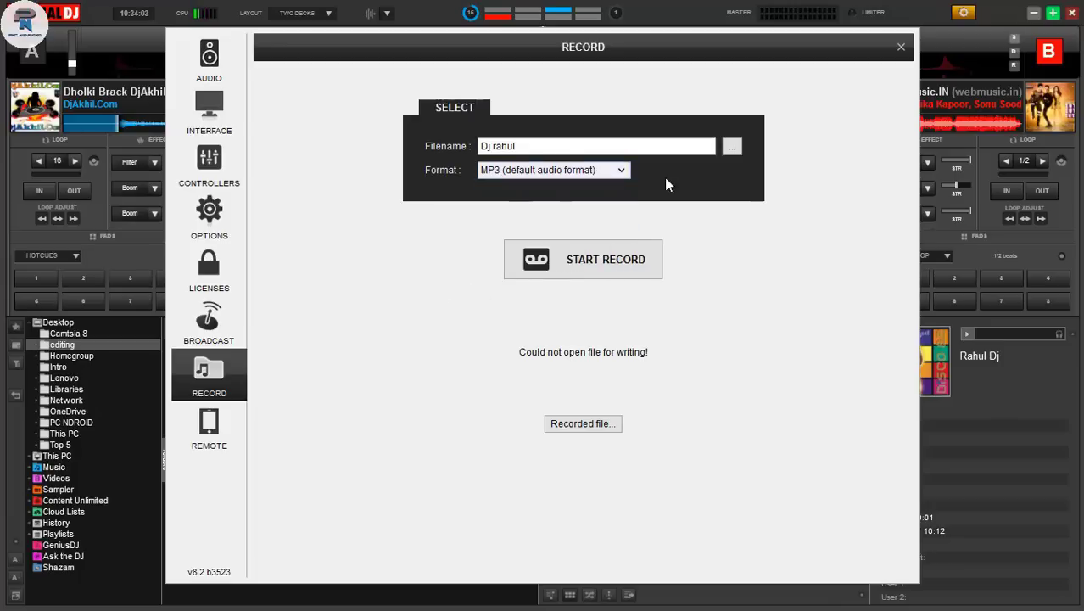
# Set the recording's output file to Dj rahul in the Documents folder, saved as MP3.
pyautogui.click(733, 148)
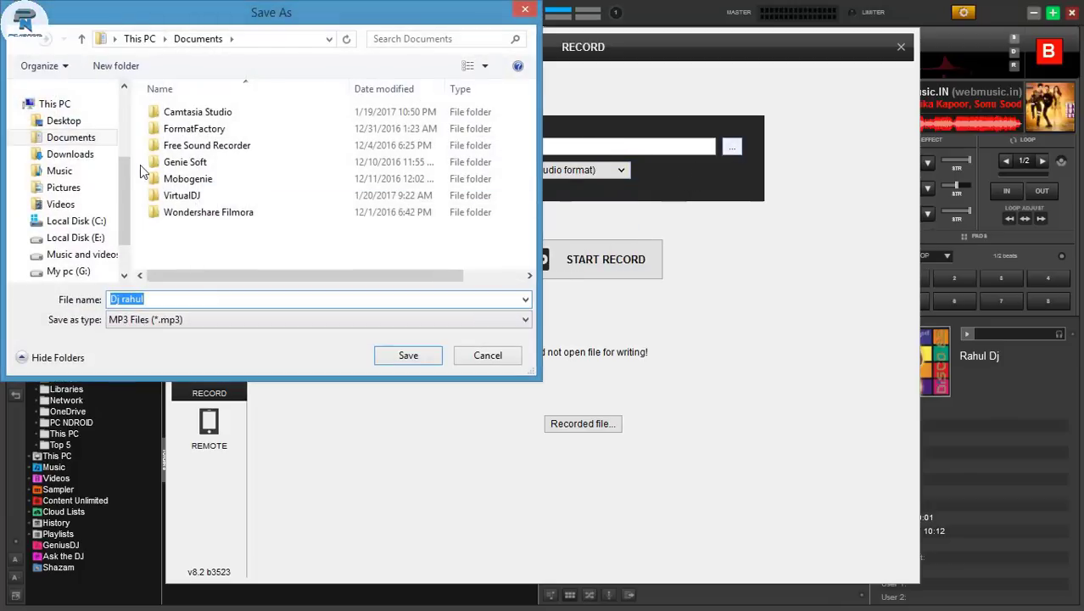
pyautogui.click(73, 140)
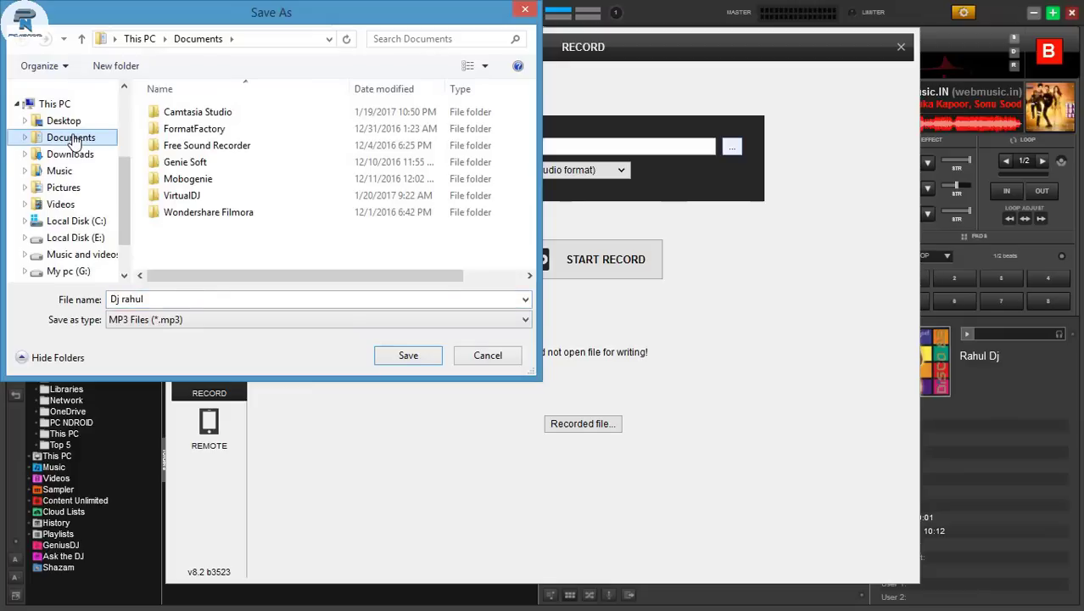
pyautogui.click(407, 356)
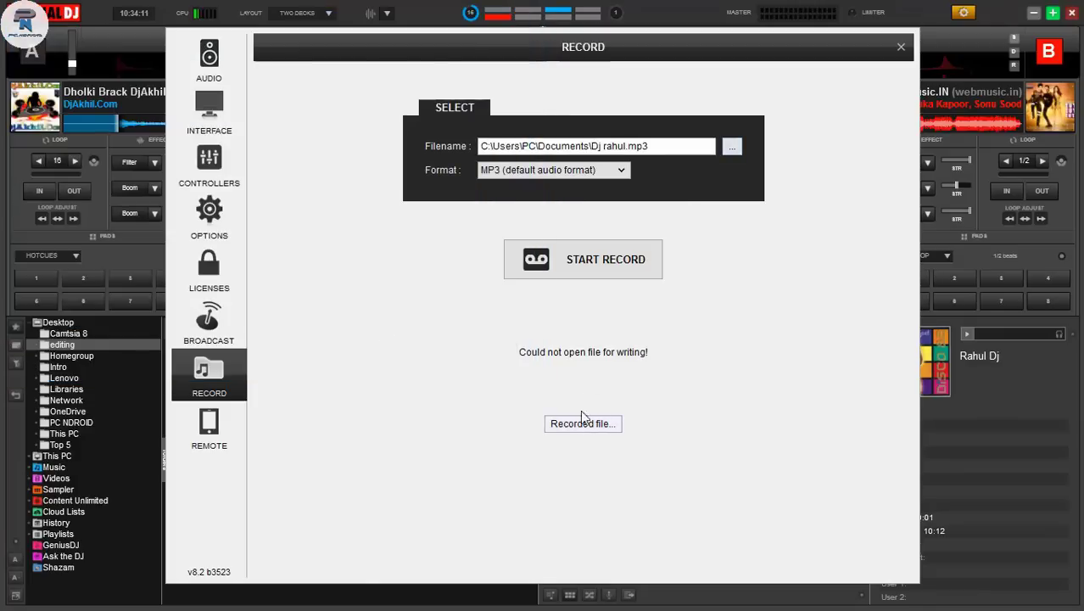
# Start recording and perform the mix with deck A, the Rahul Dj sample and deck B, pausing deck B at the end.
pyautogui.click(575, 259)
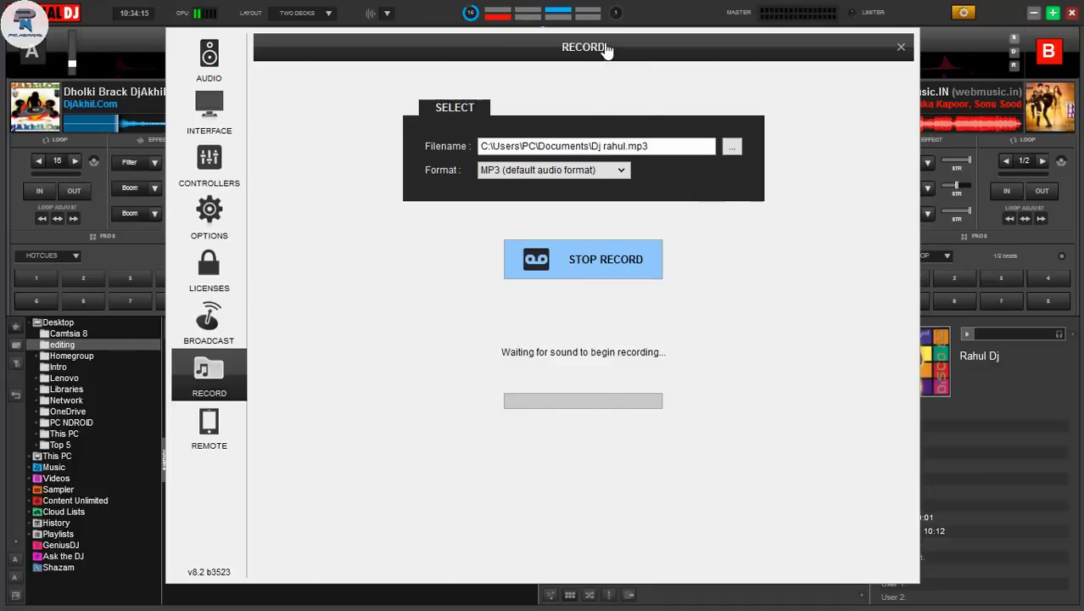
pyautogui.moveTo(602, 52); pyautogui.dragTo(525, 477)
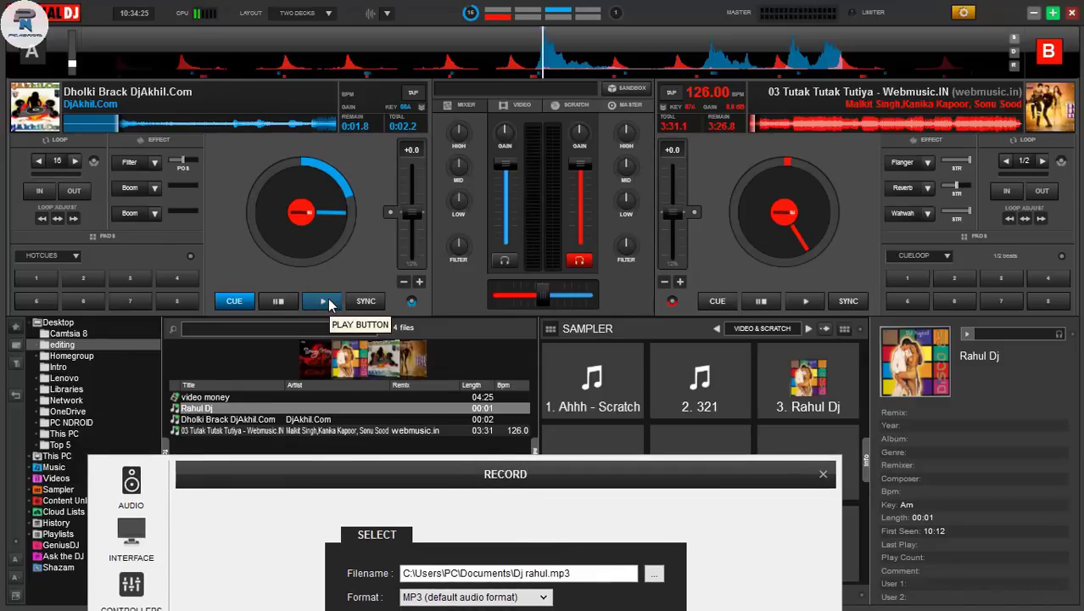
pyautogui.click(328, 302)
pyautogui.click(801, 408)
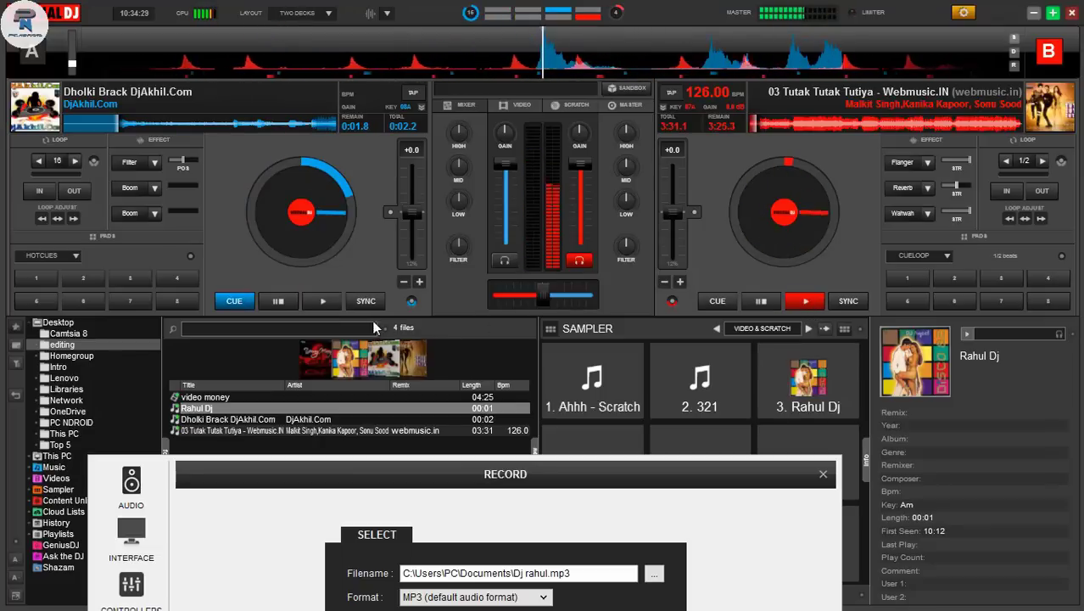
pyautogui.click(762, 302)
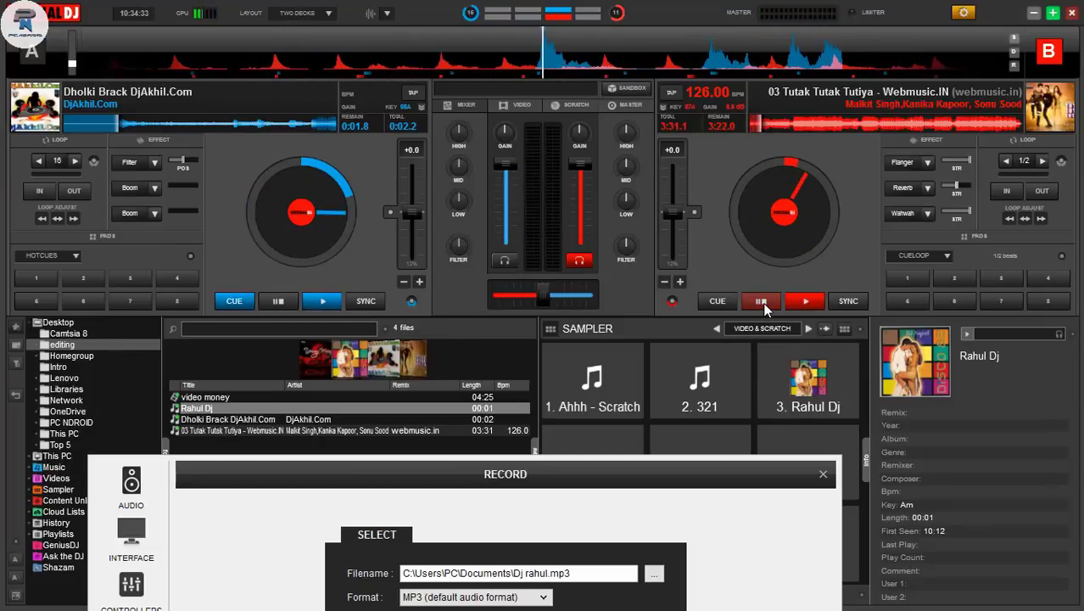
# Stop the recording and close the recording settings.
pyautogui.moveTo(619, 459); pyautogui.dragTo(658, 131)
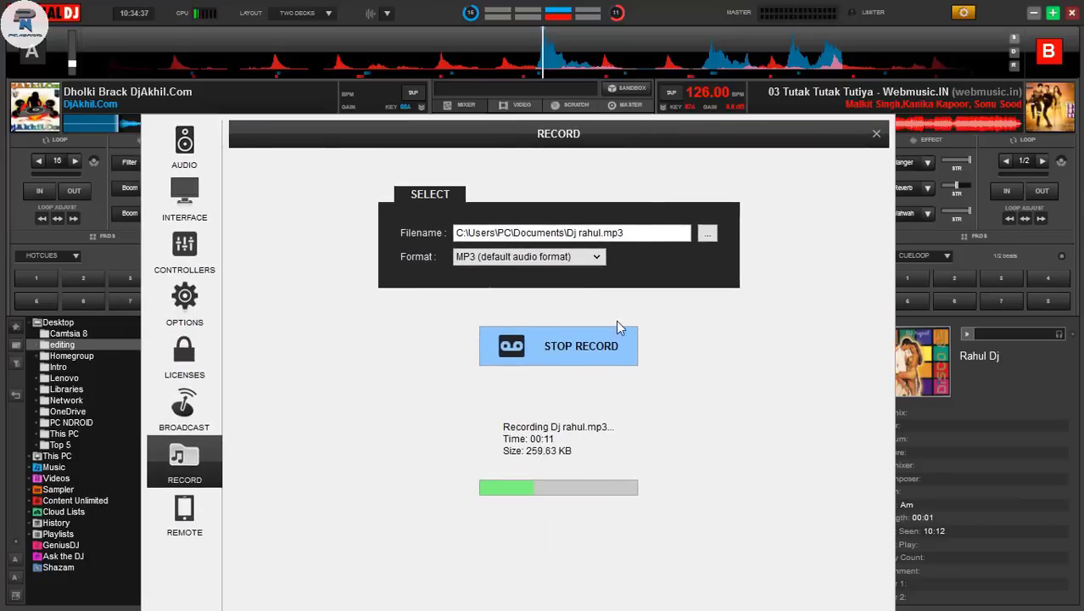
pyautogui.click(550, 353)
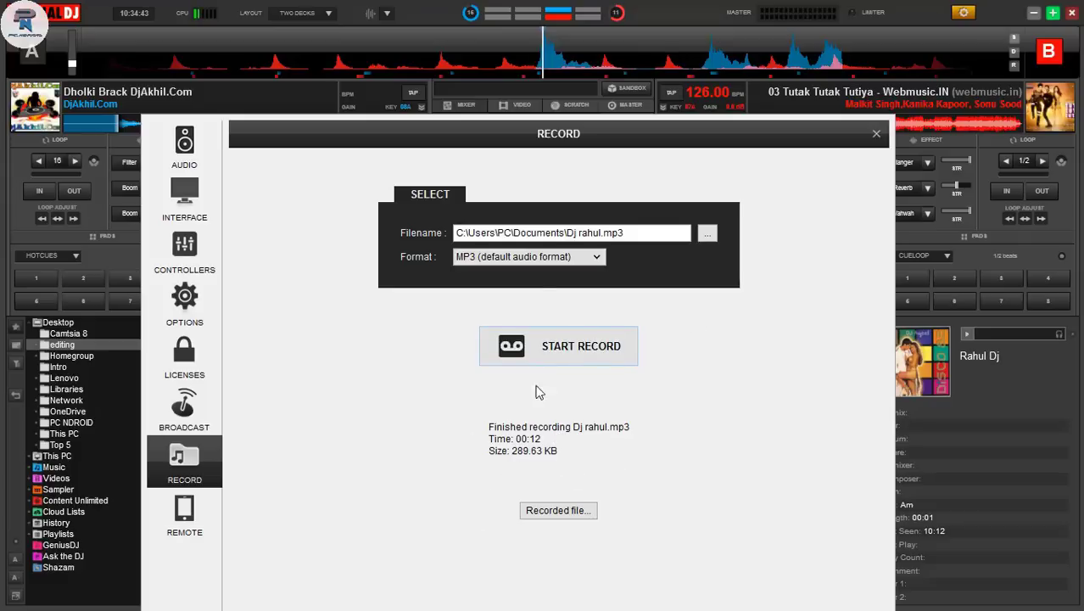
pyautogui.moveTo(547, 138); pyautogui.dragTo(554, 101)
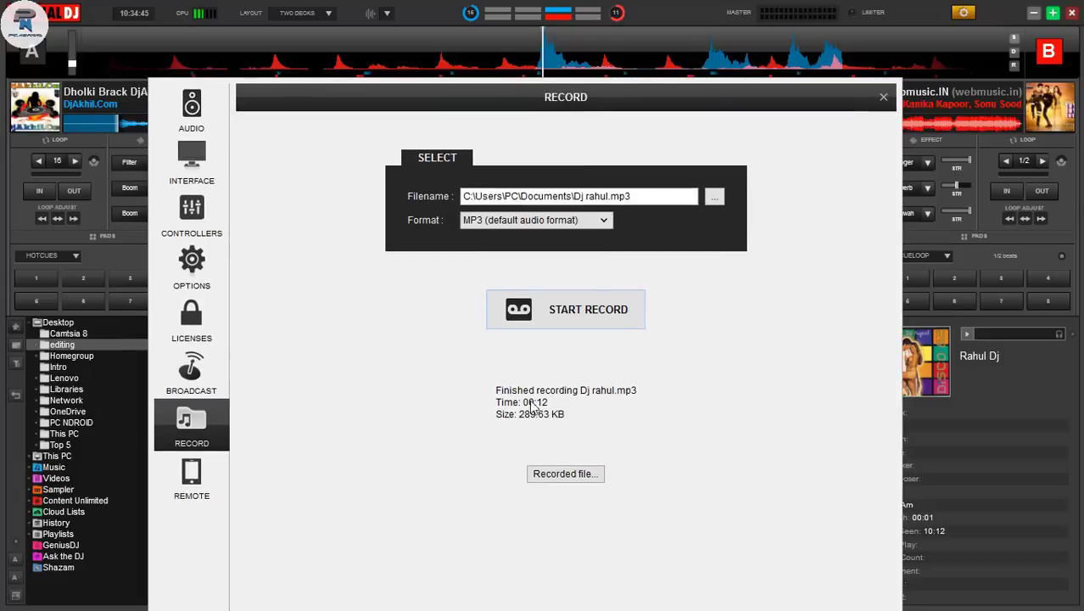
pyautogui.click(883, 97)
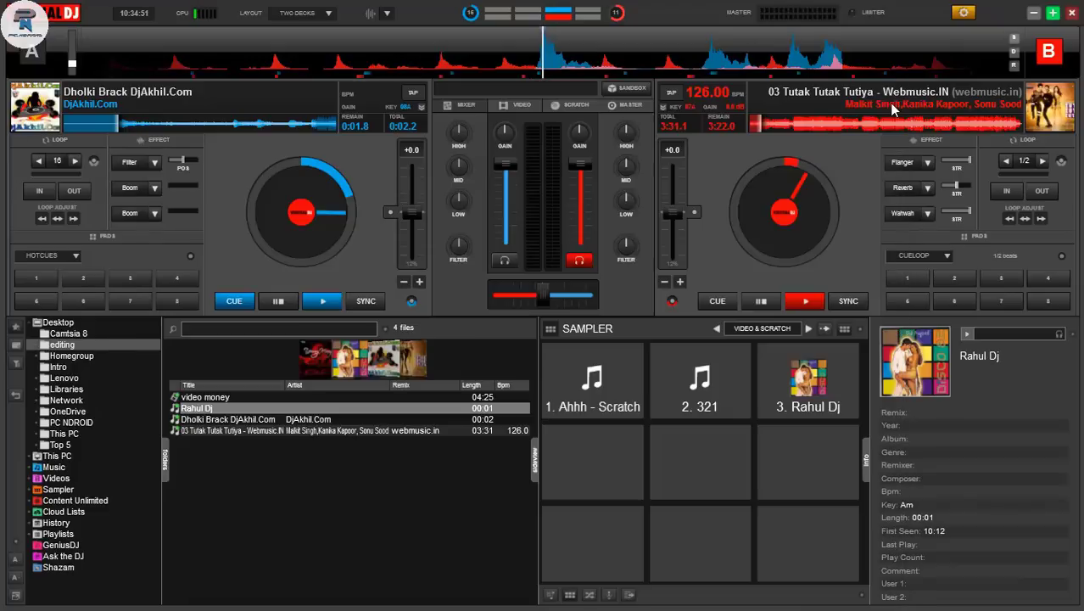
# Minimize VirtualDJ and open the Documents folder in File Explorer.
pyautogui.click(1032, 12)
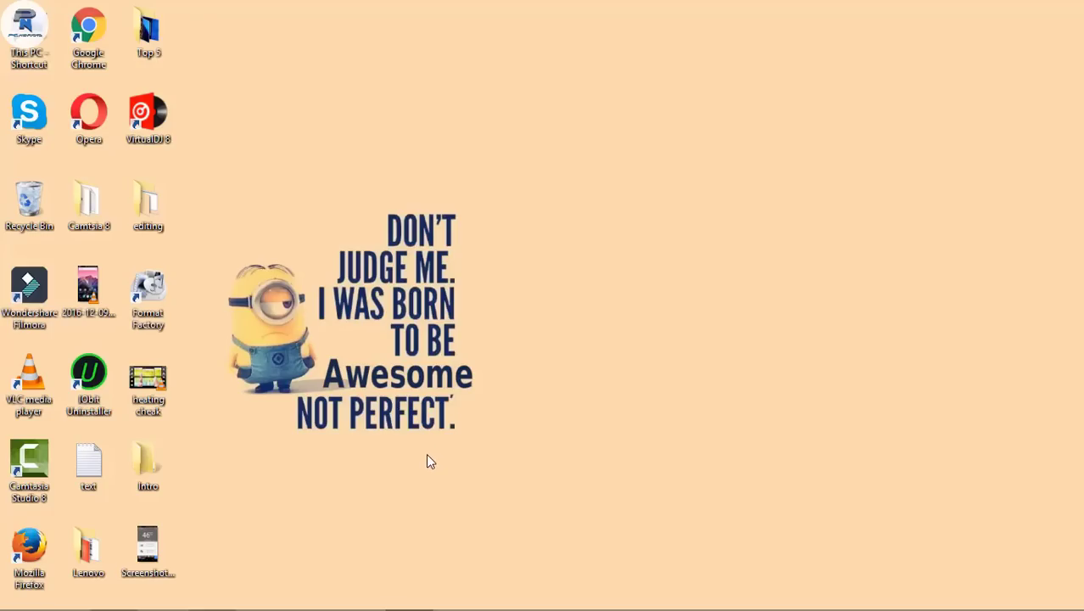
pyautogui.doubleClick(40, 53)
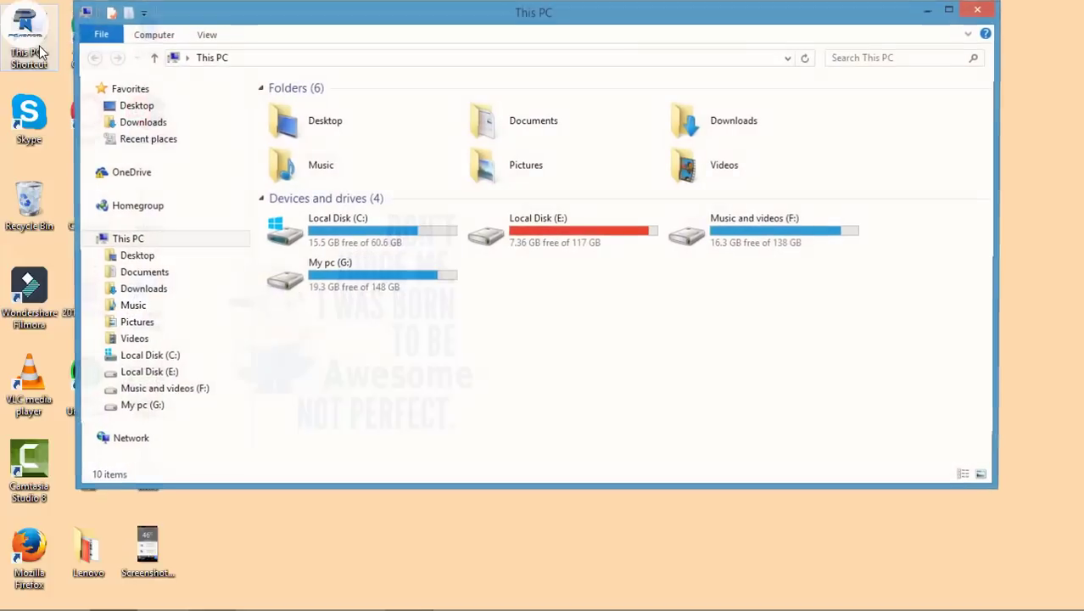
pyautogui.click(495, 127)
pyautogui.doubleClick(495, 127)
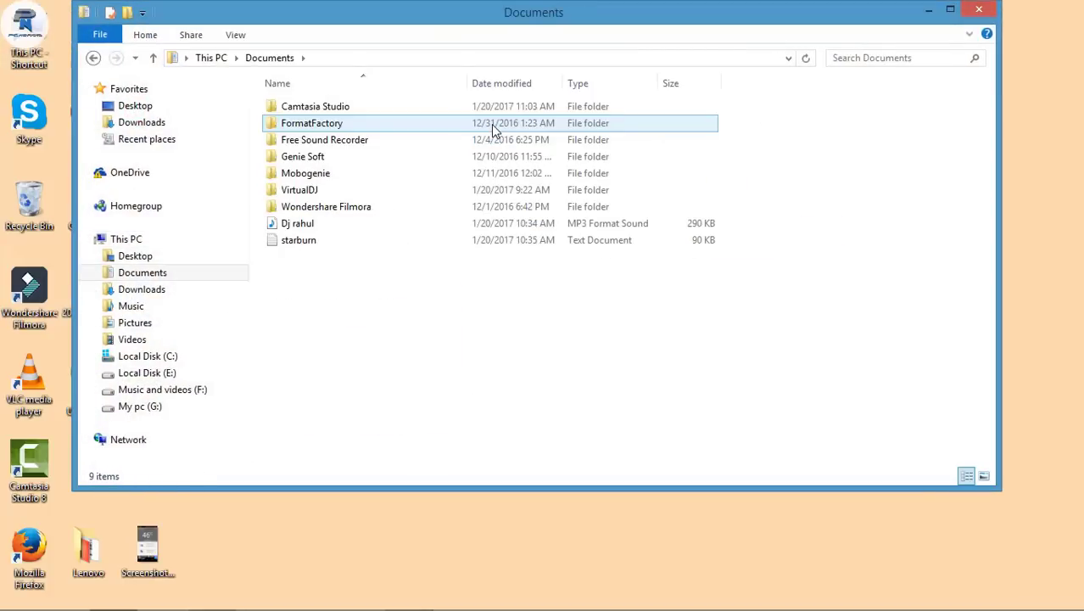
# Move the Dj rahul MP3 file from Documents to an empty area of the desktop.
pyautogui.rightClick(314, 228)
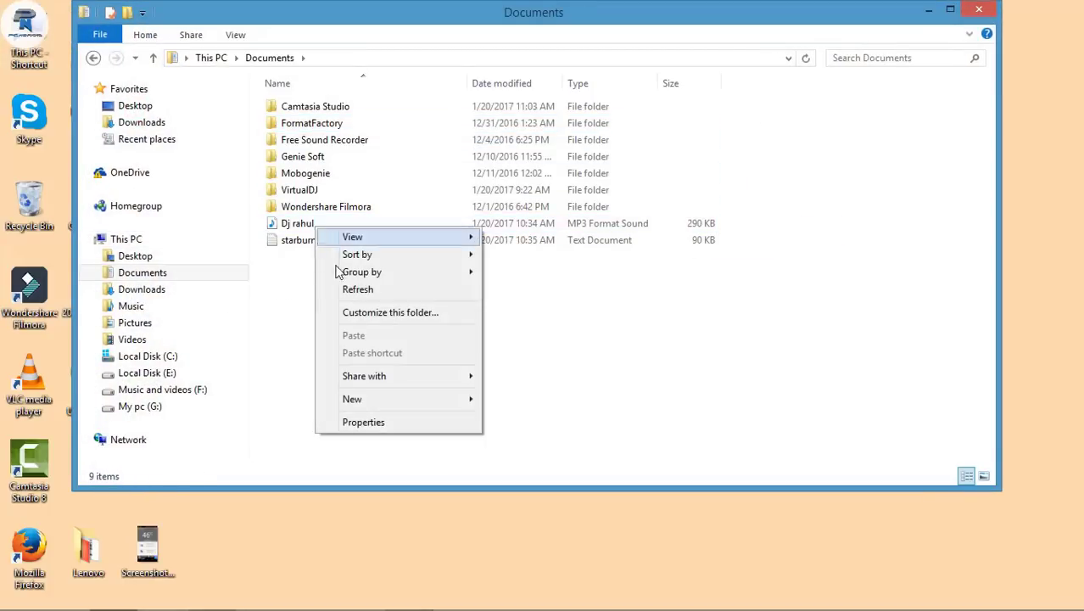
pyautogui.click(332, 224)
pyautogui.rightClick(298, 223)
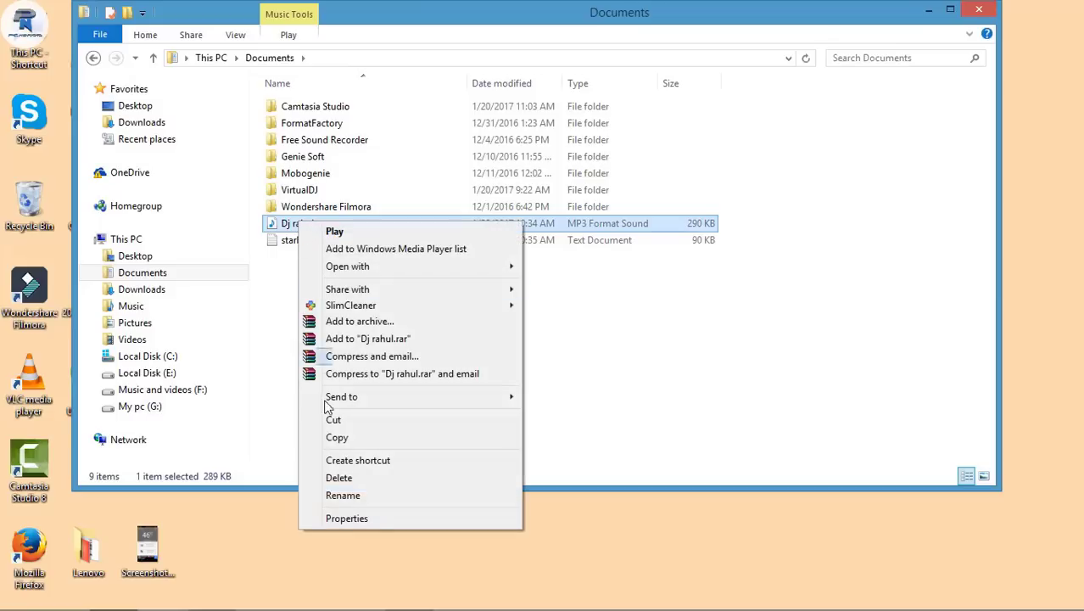
pyautogui.click(336, 437)
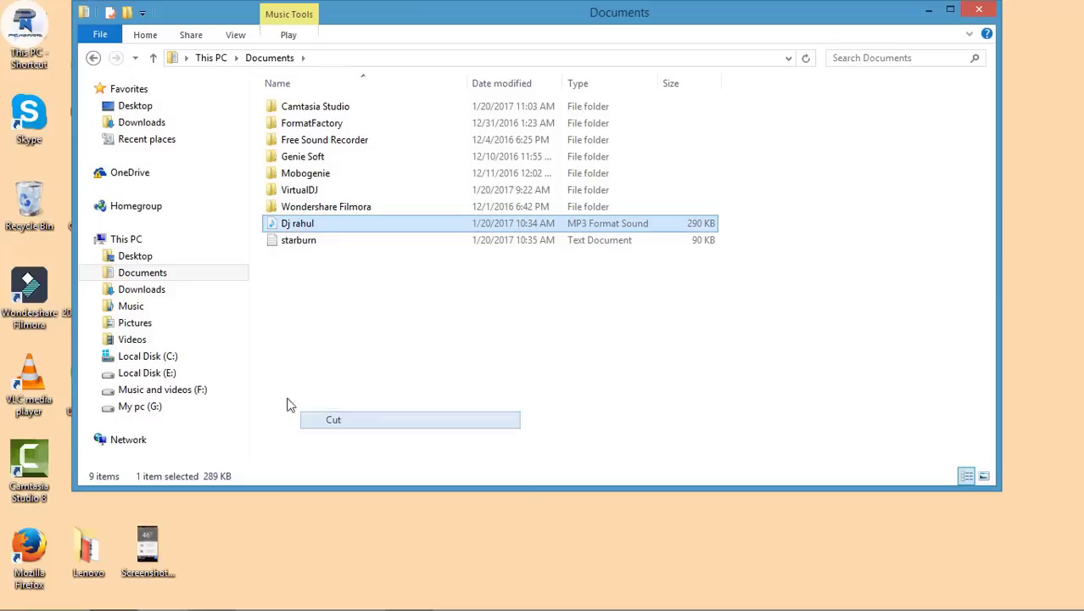
pyautogui.click(929, 11)
pyautogui.rightClick(475, 161)
pyautogui.click(508, 231)
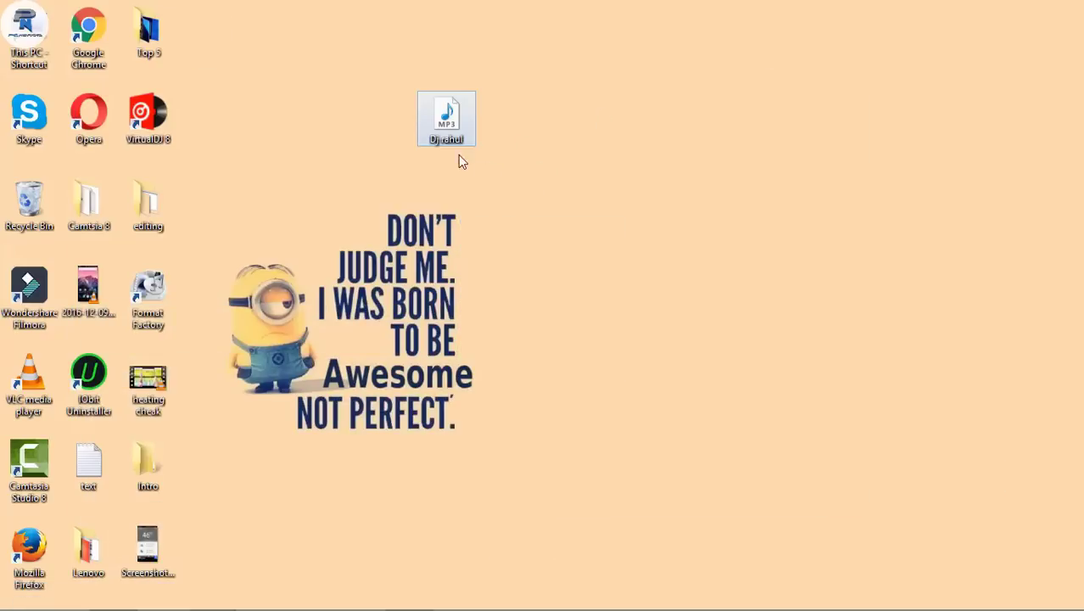
pyautogui.moveTo(468, 141); pyautogui.dragTo(560, 140)
pyautogui.click(558, 183)
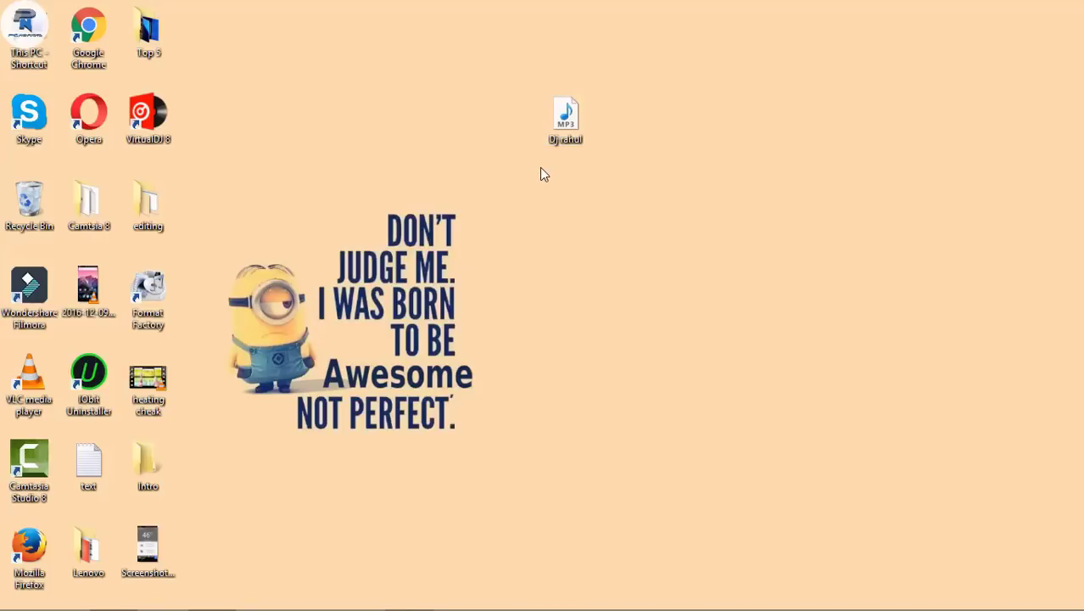
# Play the Dj rahul recording from the desktop to check the mix, and close the media player.
pyautogui.doubleClick(574, 142)
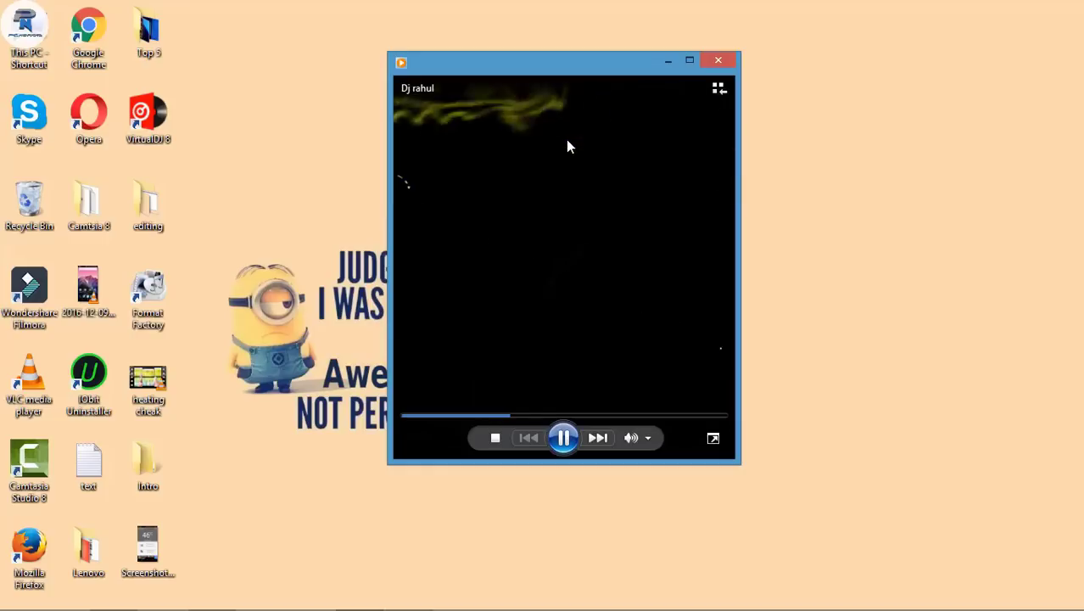
pyautogui.click(719, 57)
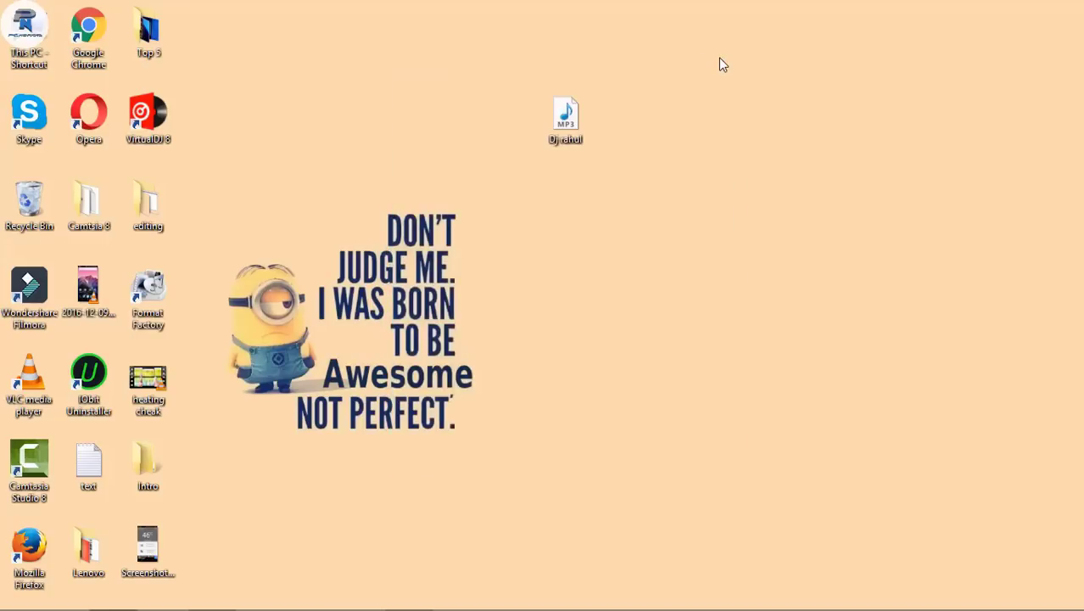